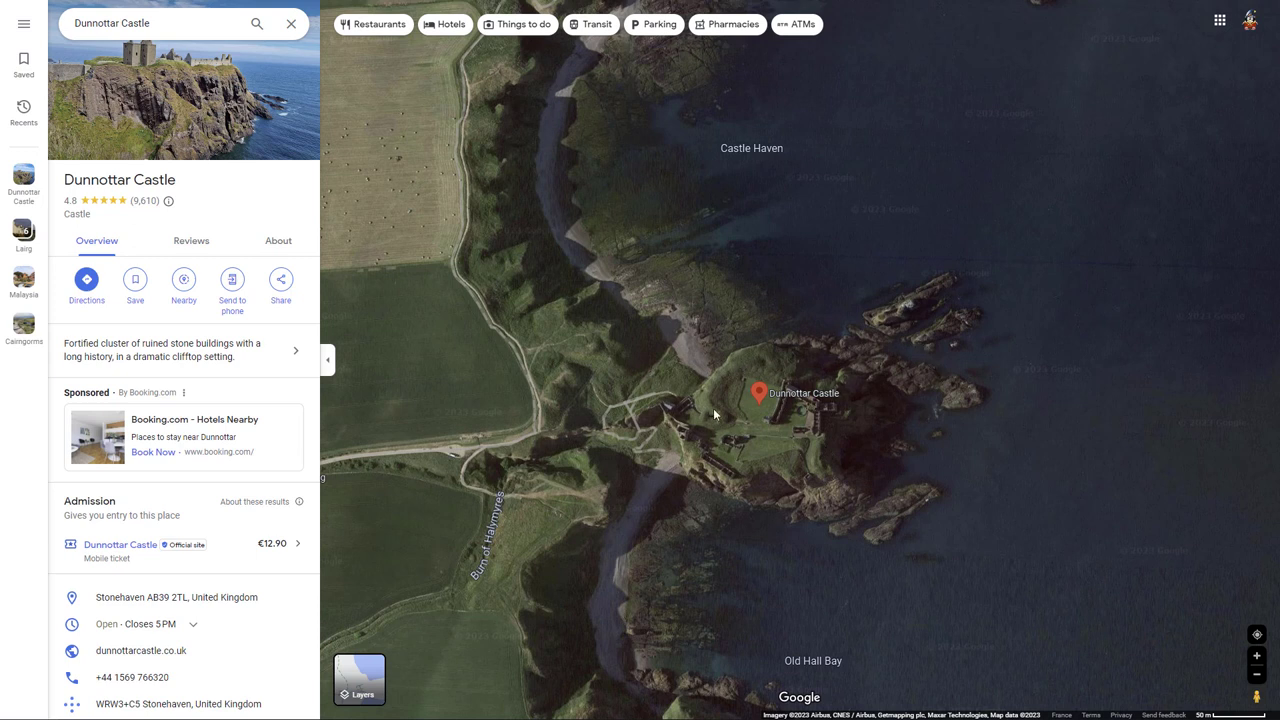
Zoom and pan the satellite map to show more of the Castle Haven cove
scroll(725, 417, down, 2)
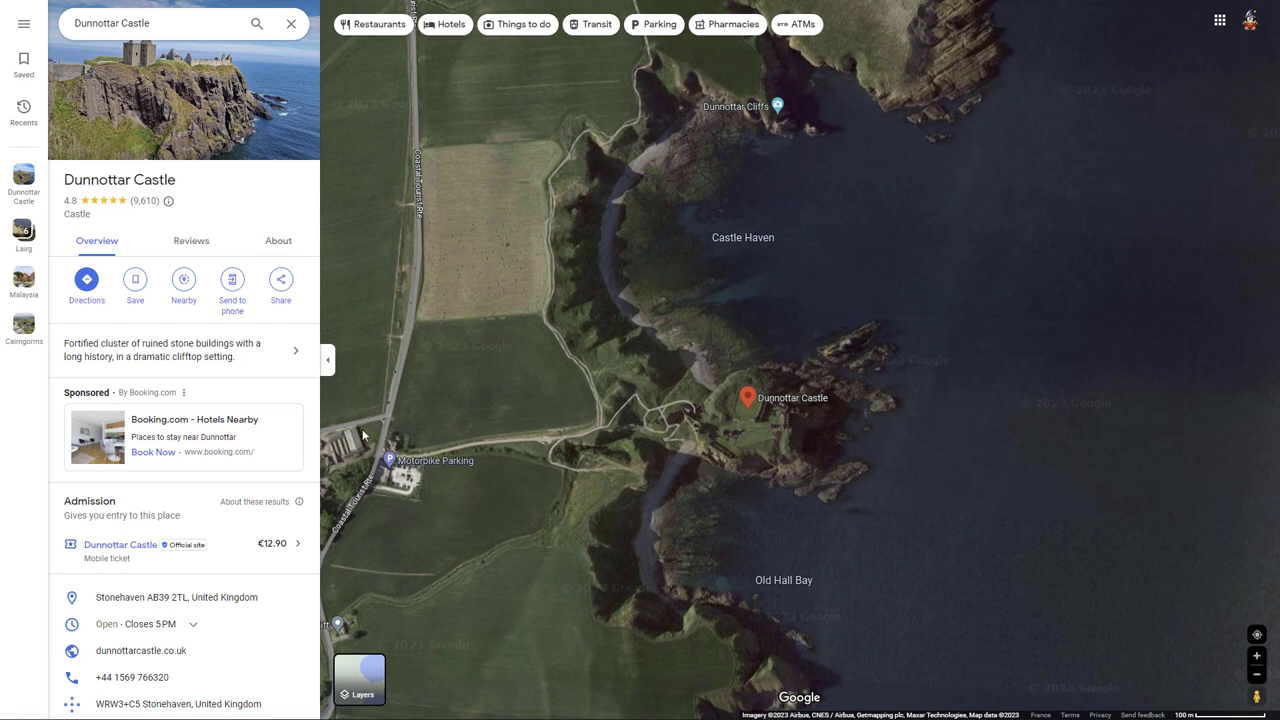
mouse_move(389, 460)
scroll(645, 420, up, 1)
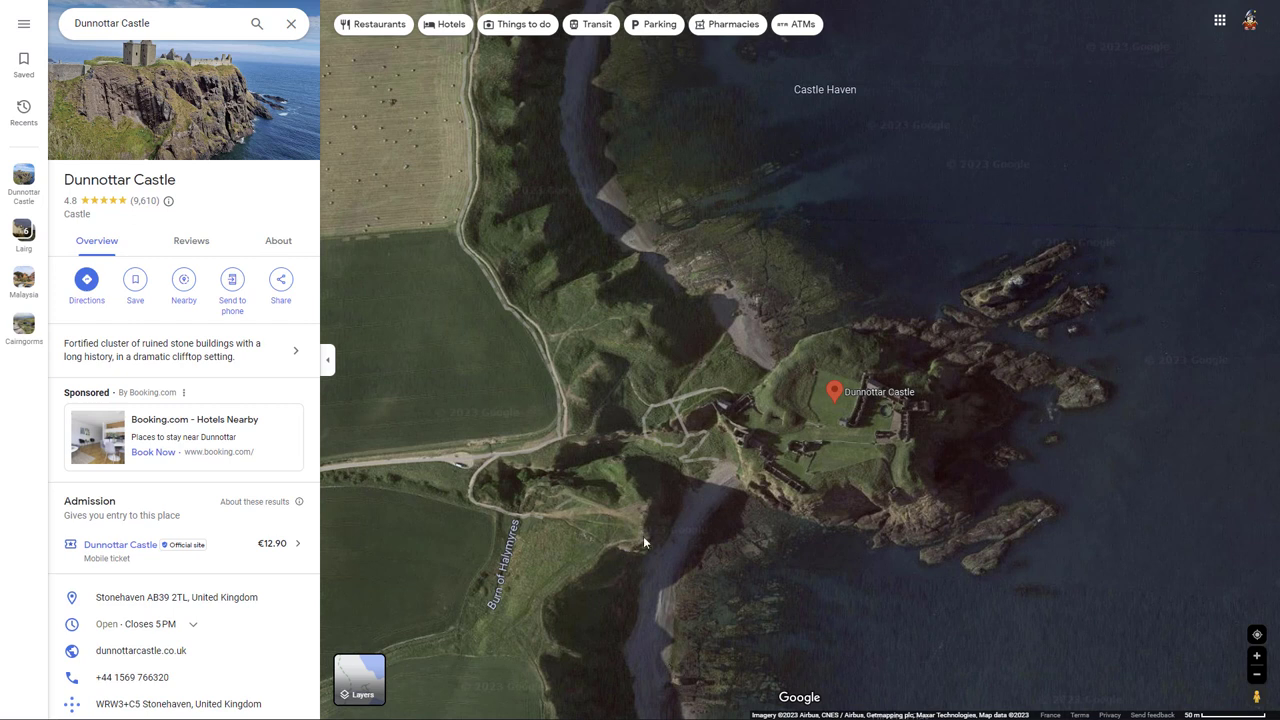
drag(606, 412, 627, 550)
scroll(627, 550, down, 1)
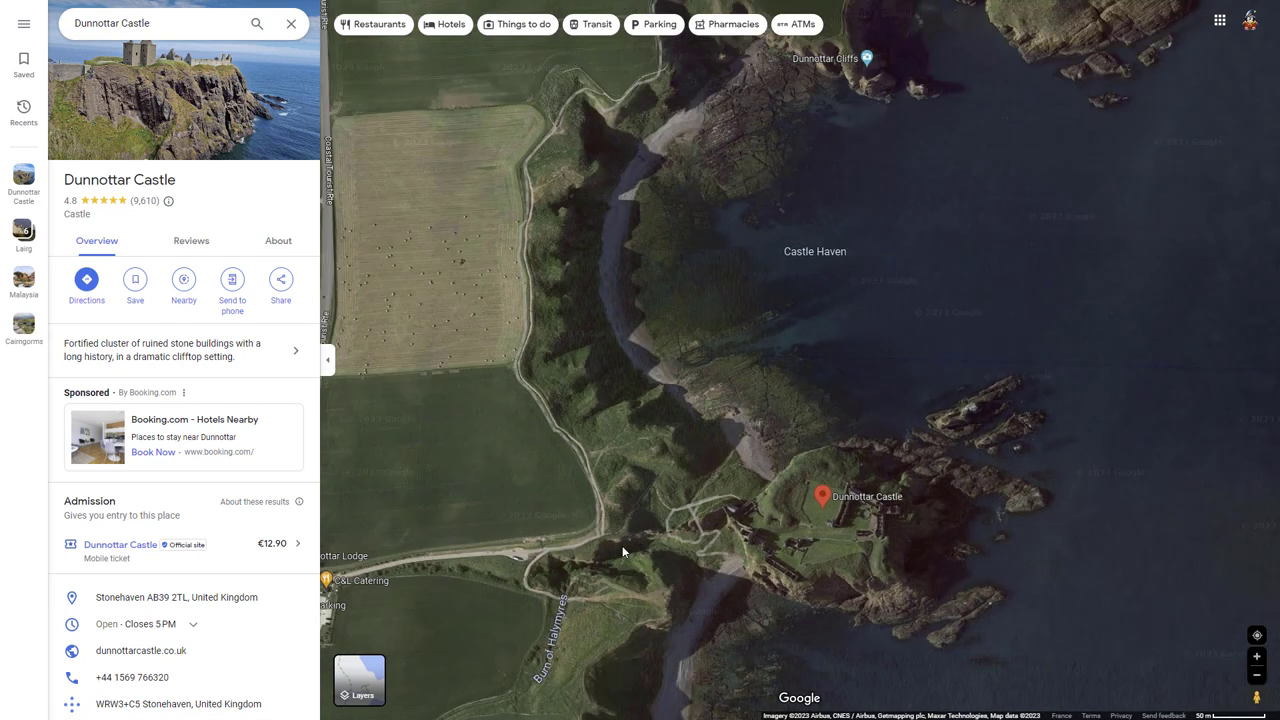
scroll(677, 439, up, 5)
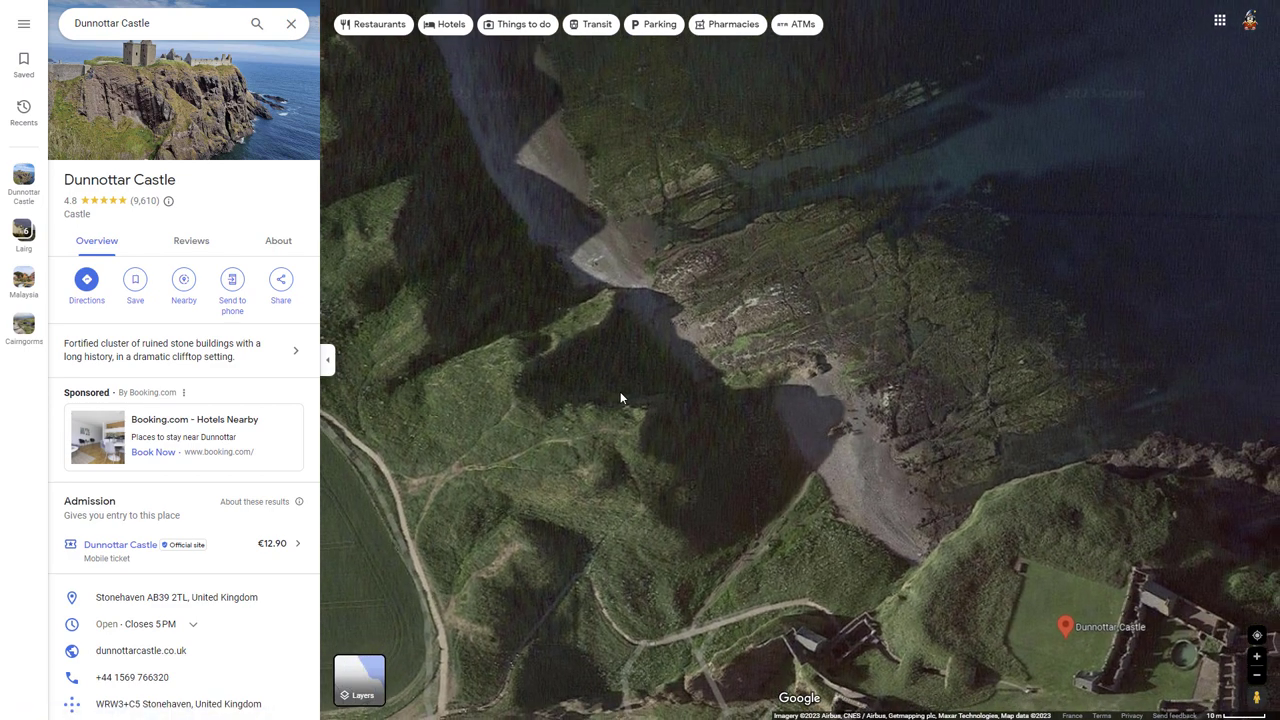
scroll(620, 391, down, 2)
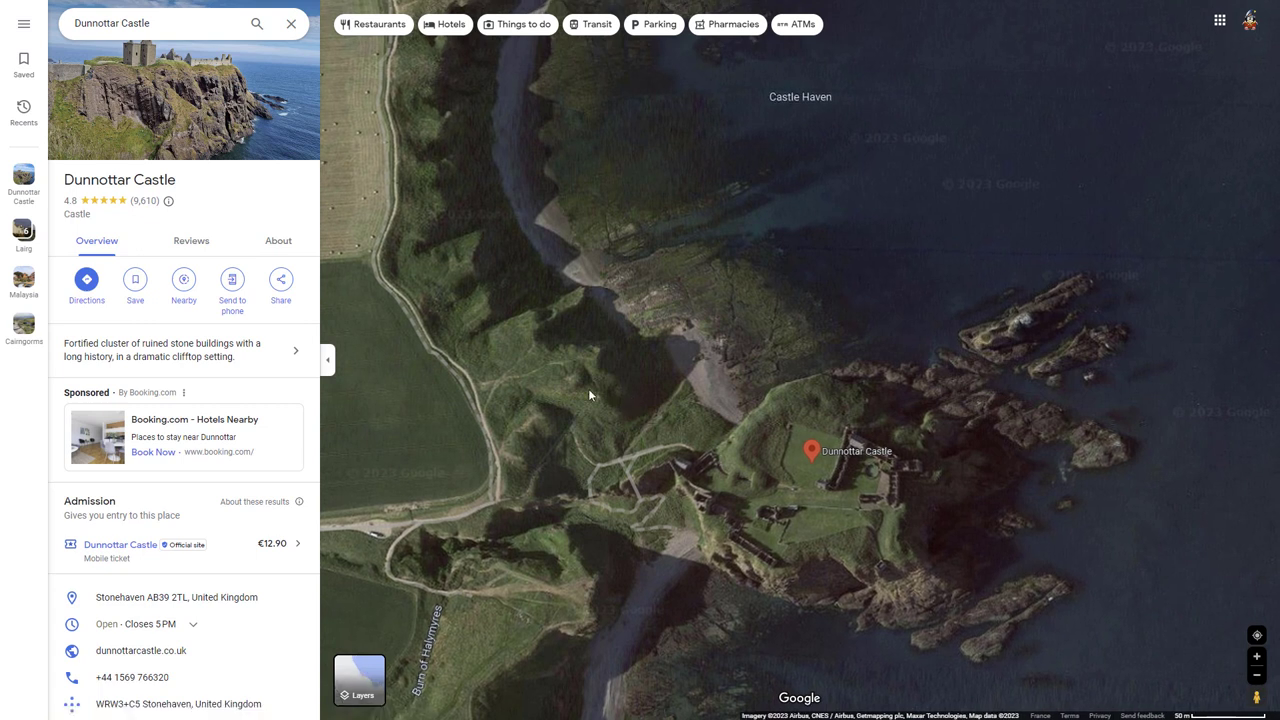
scroll(588, 388, up, 3)
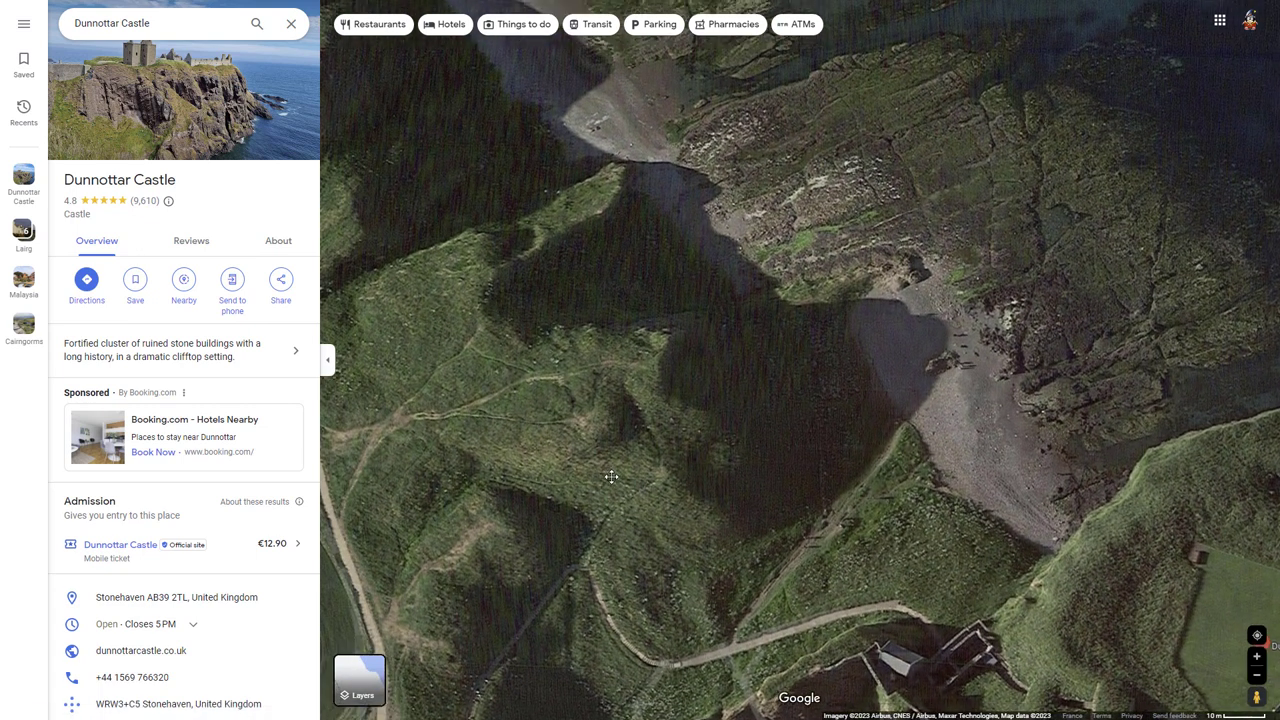
Pan across the close-up to frame Dunnottar Cliffs, Castle Haven and the castle
drag(624, 412, 675, 478)
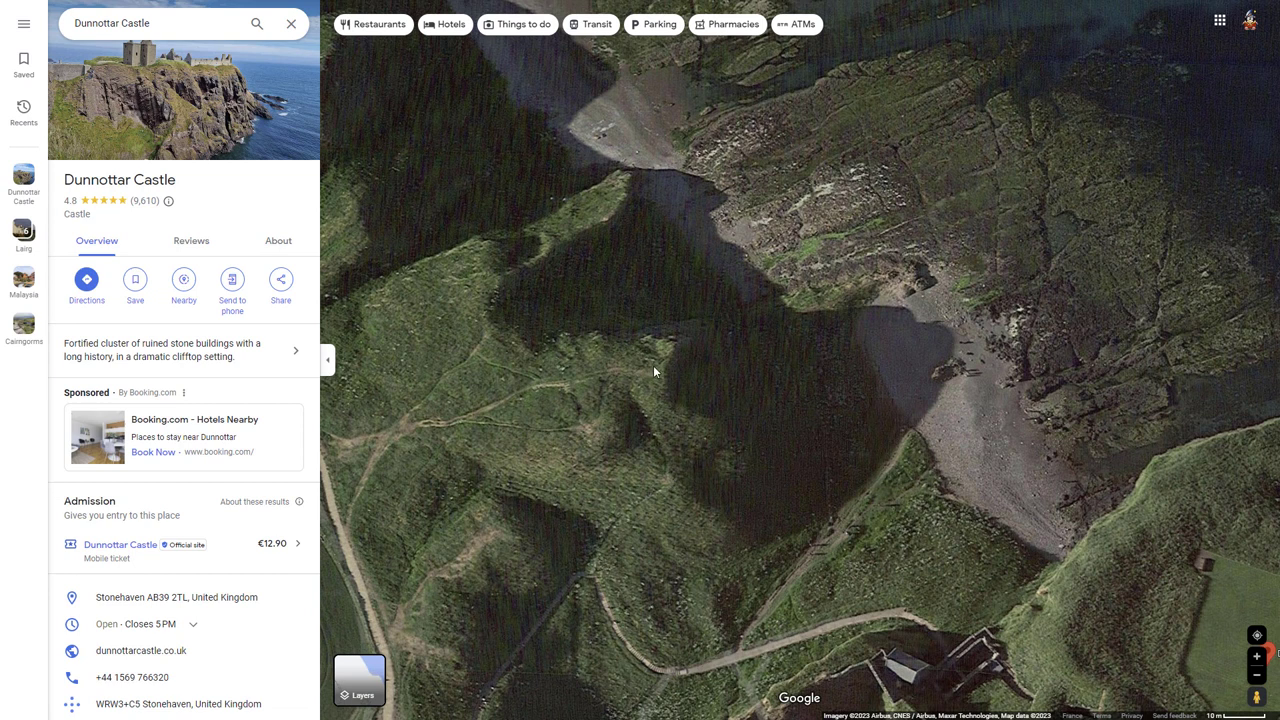
scroll(642, 376, down, 2)
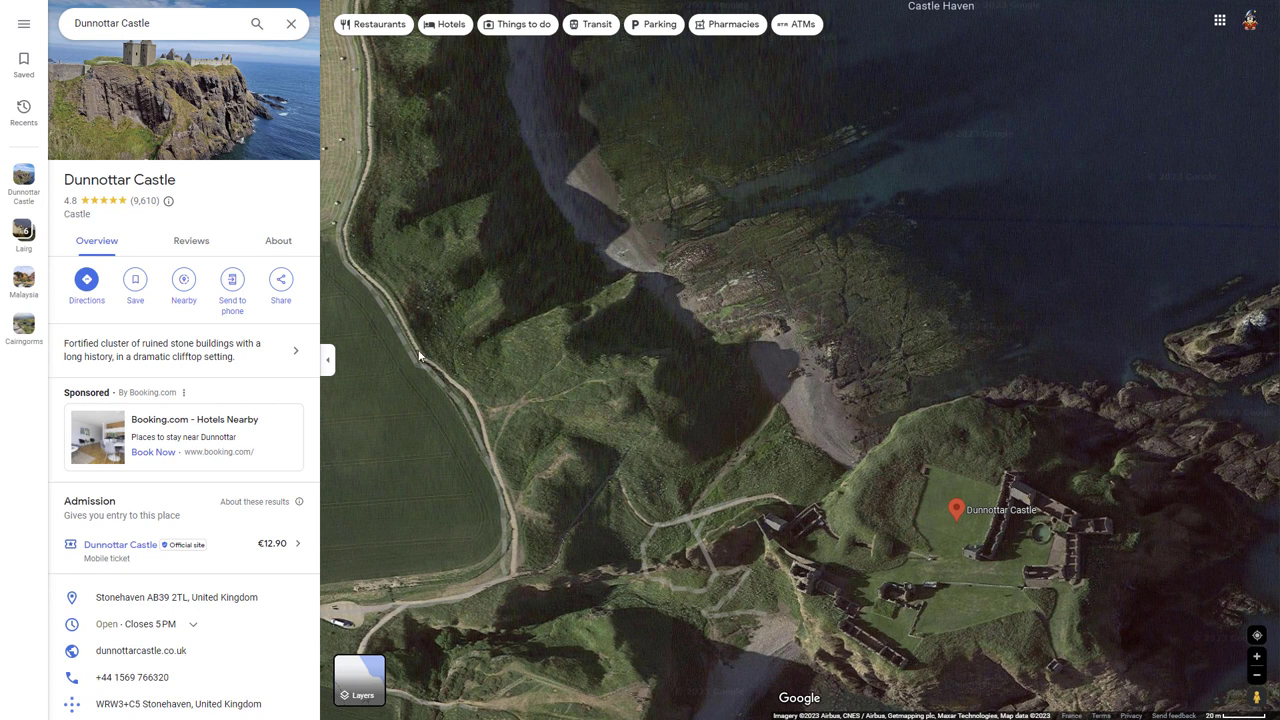
scroll(524, 507, down, 2)
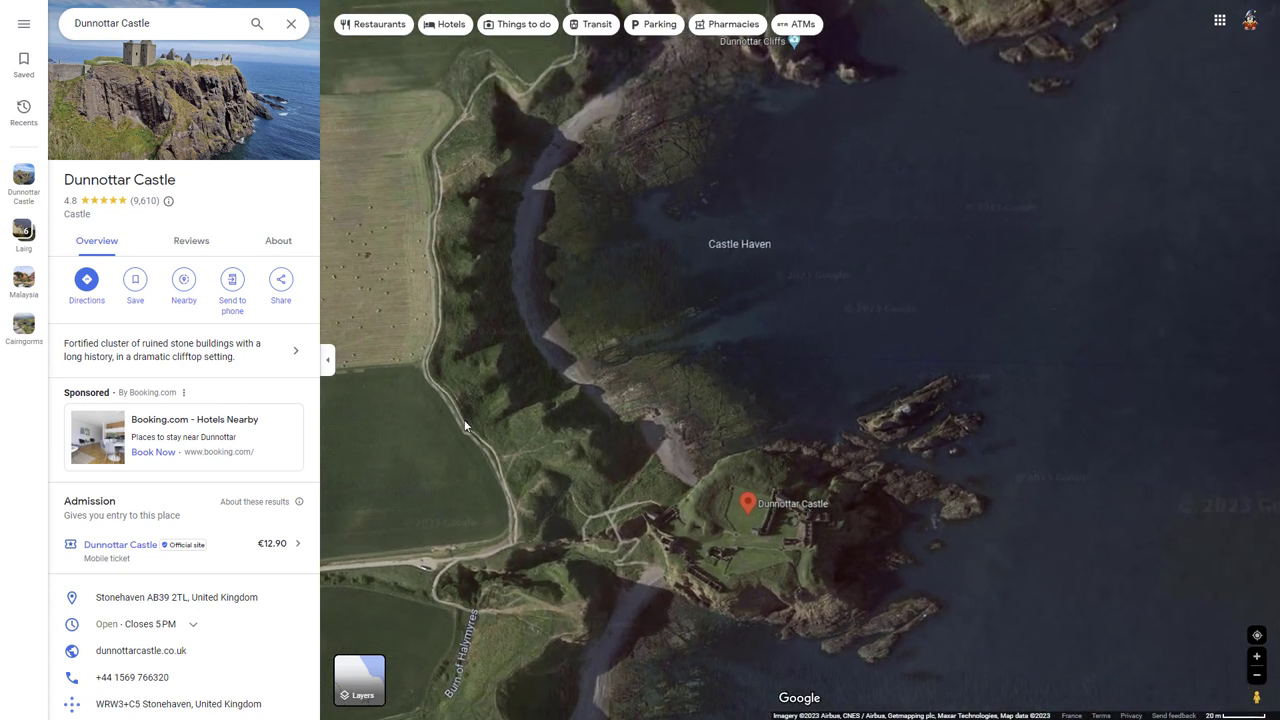
drag(551, 114, 471, 264)
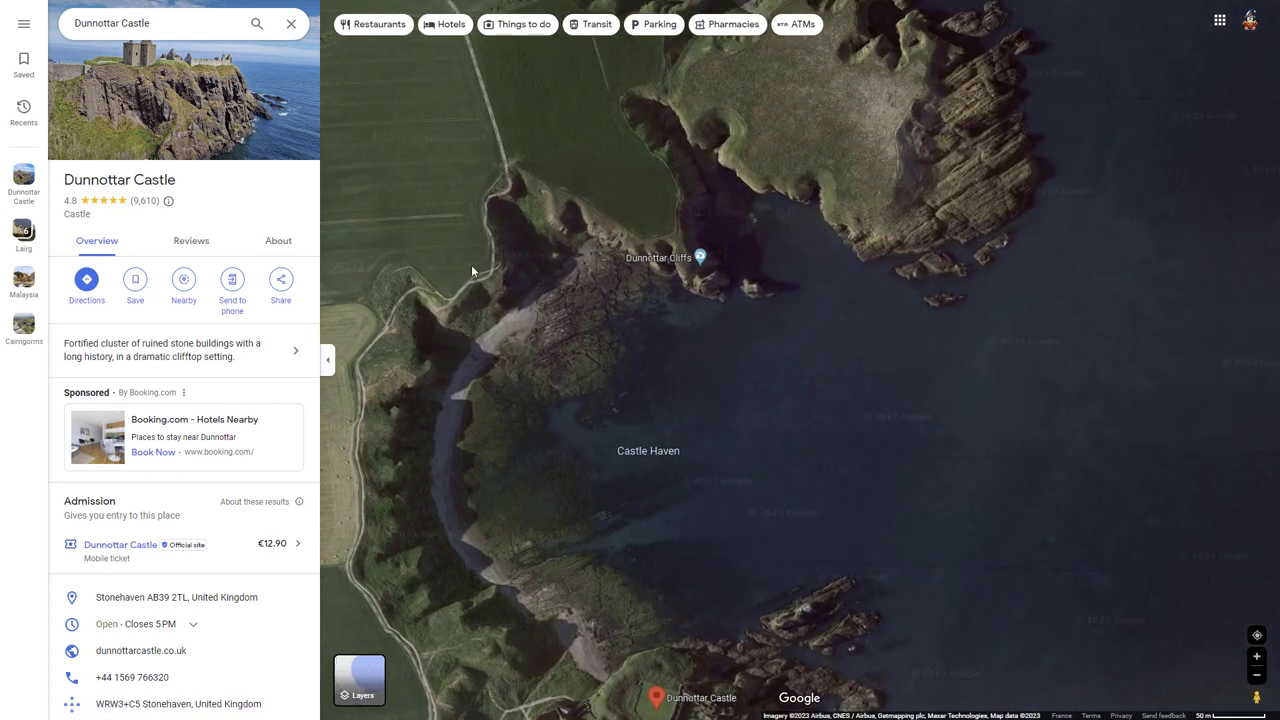
scroll(490, 160, down, 1)
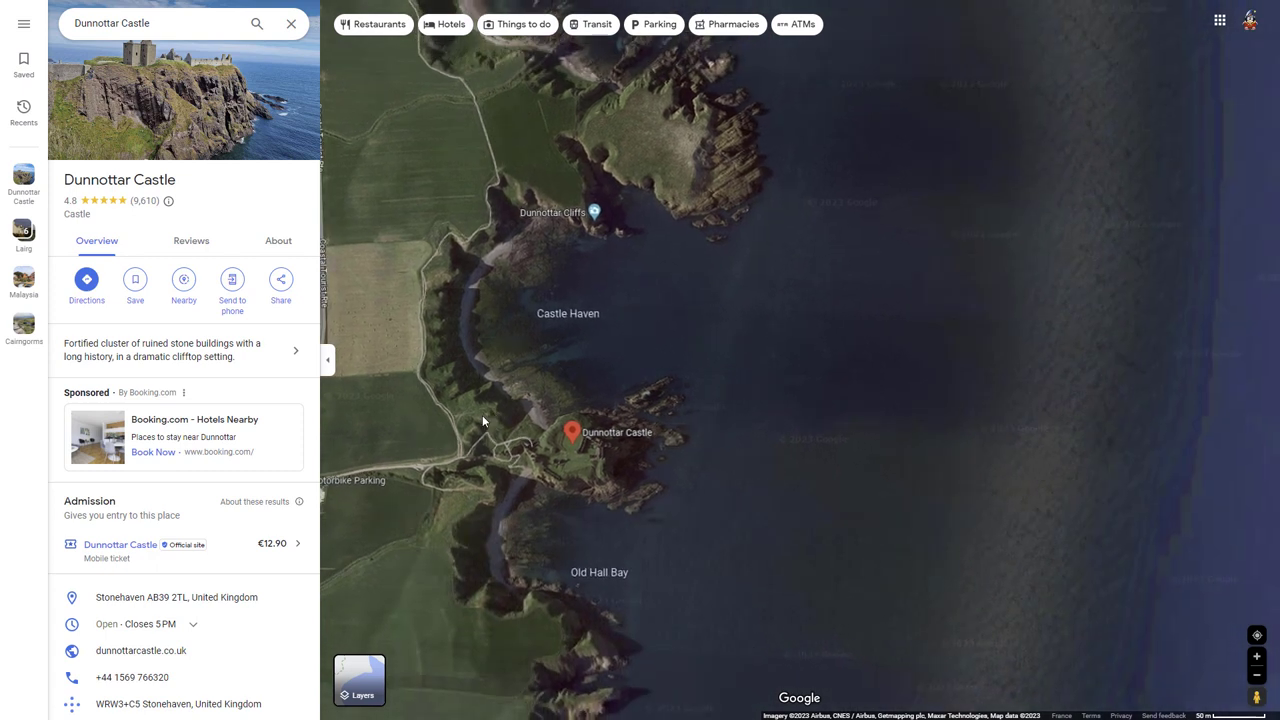
scroll(468, 423, up, 3)
mouse_move(499, 474)
mouse_down()
mouse_move(609, 349)
mouse_move(562, 525)
mouse_up()
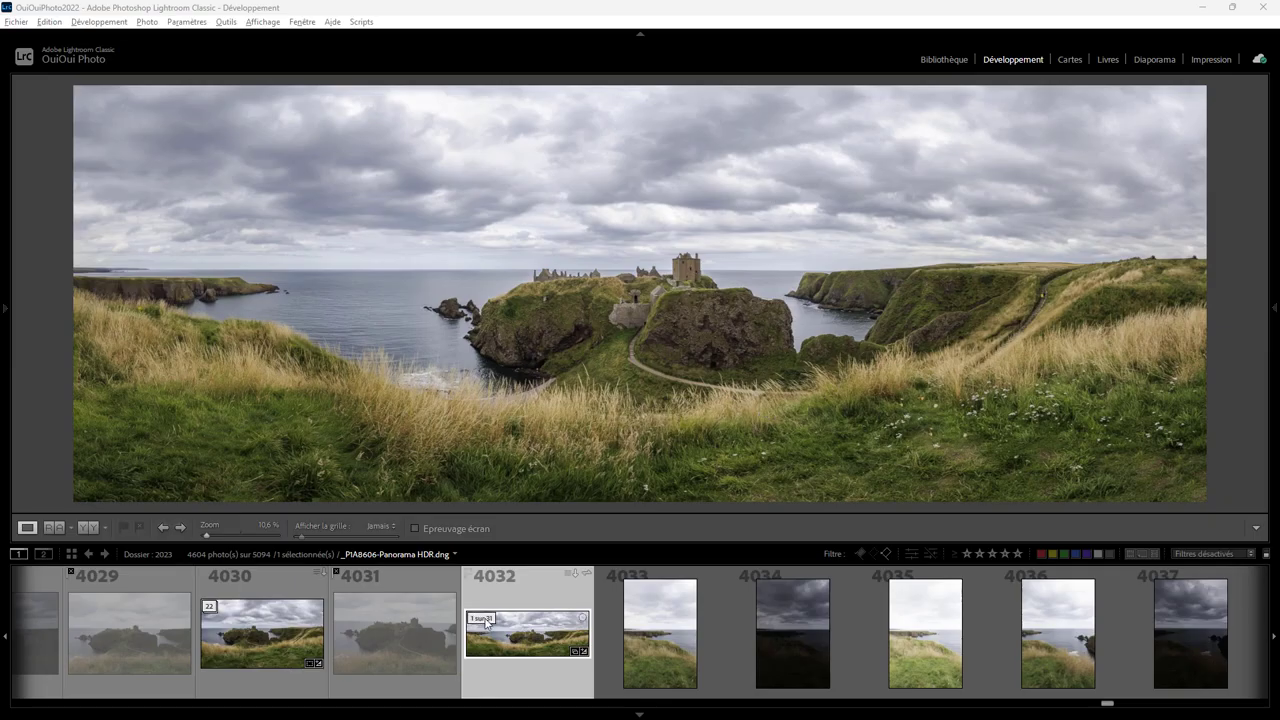
click(661, 632)
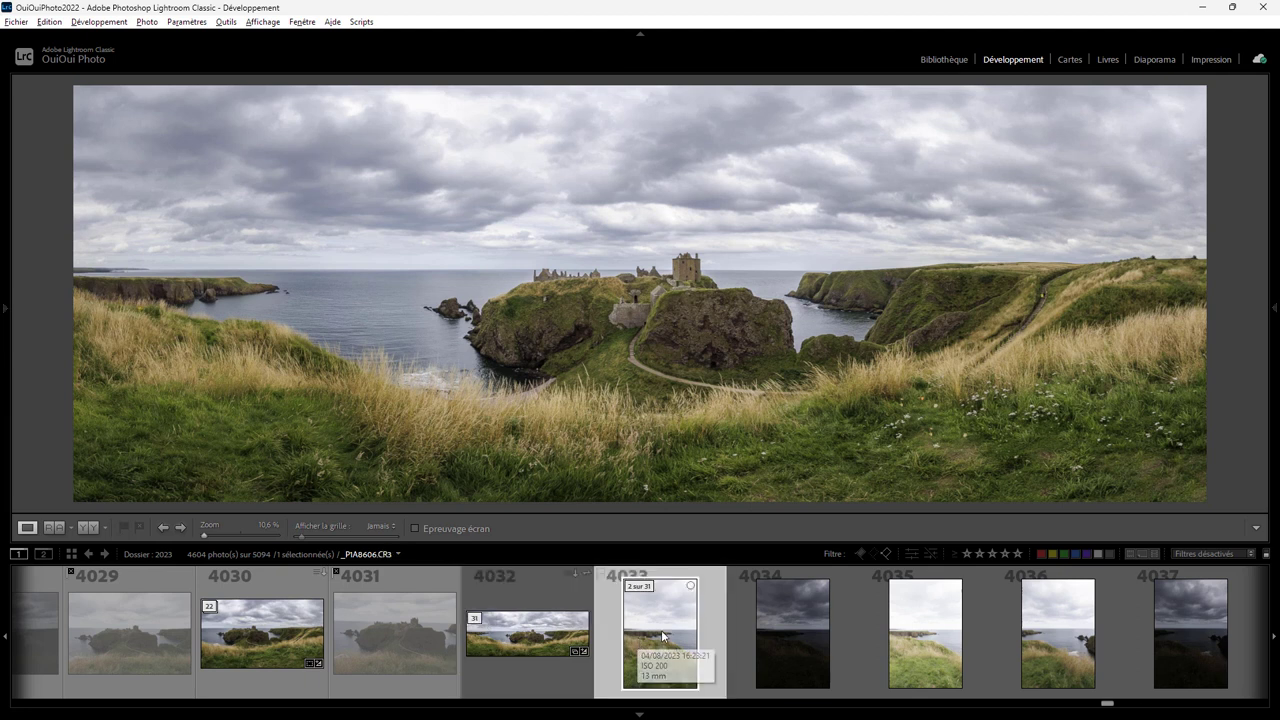
click(784, 632)
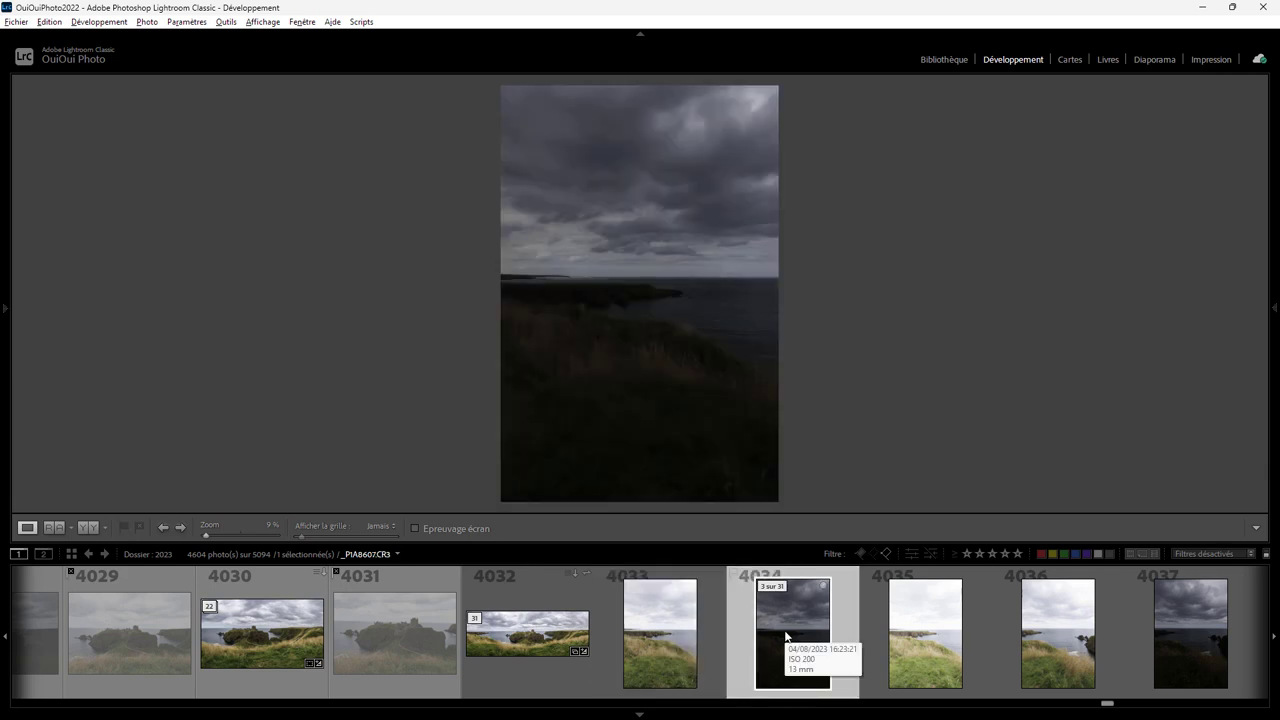
click(937, 640)
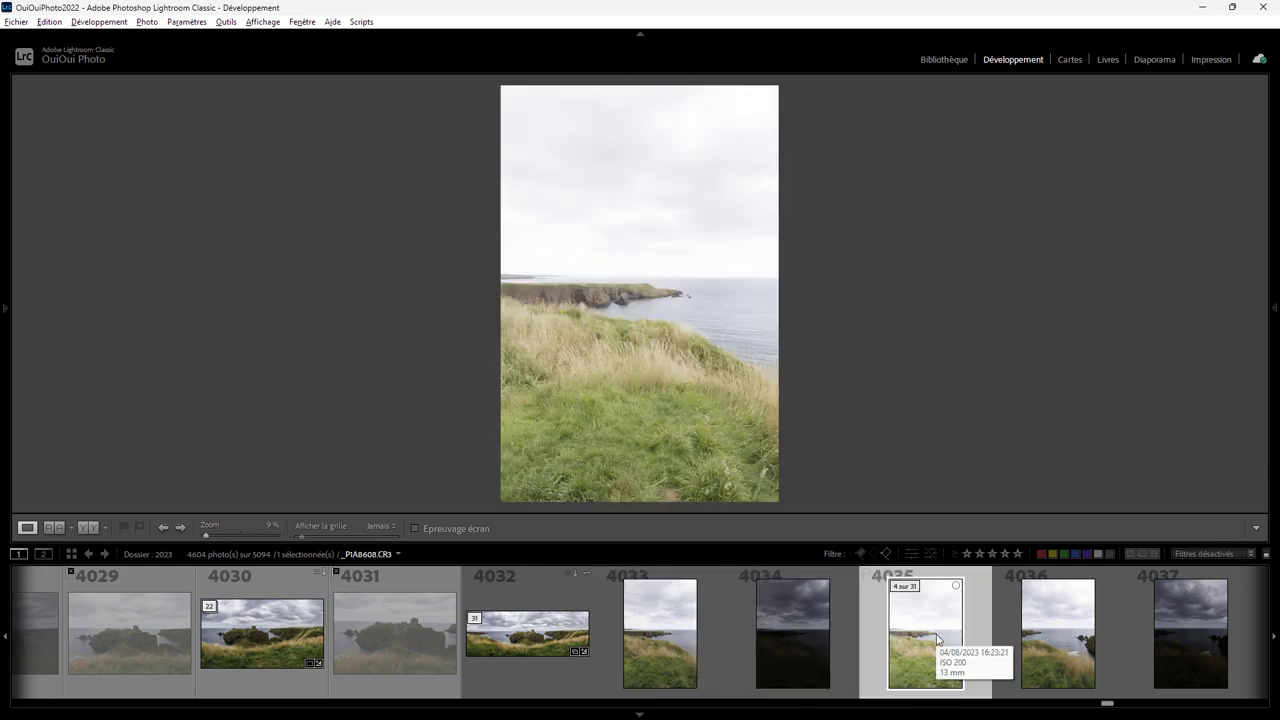
click(703, 639)
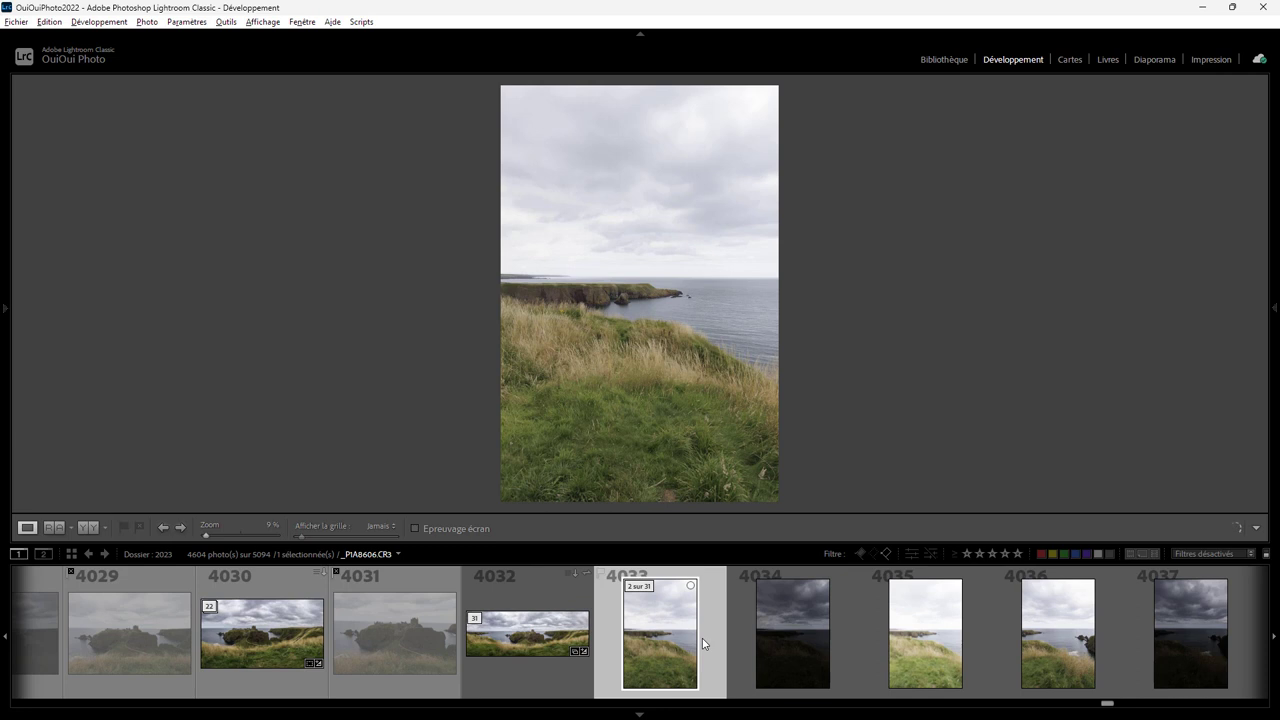
click(835, 632)
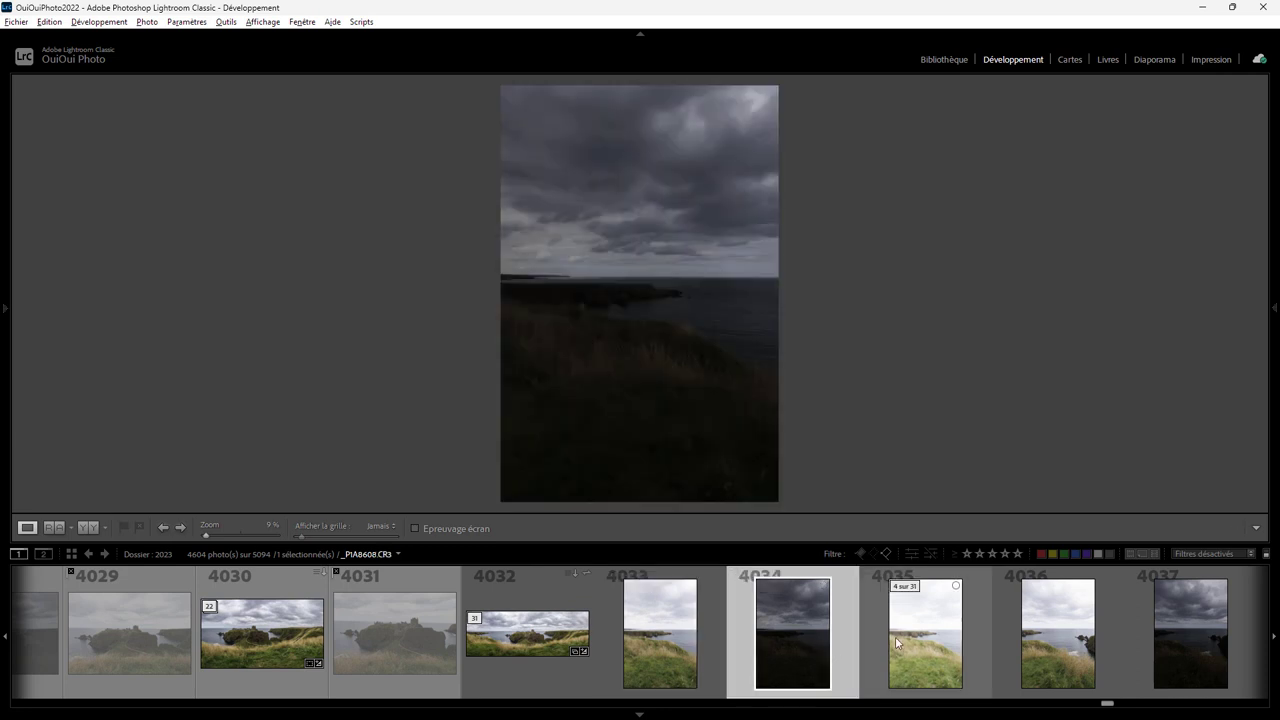
click(878, 635)
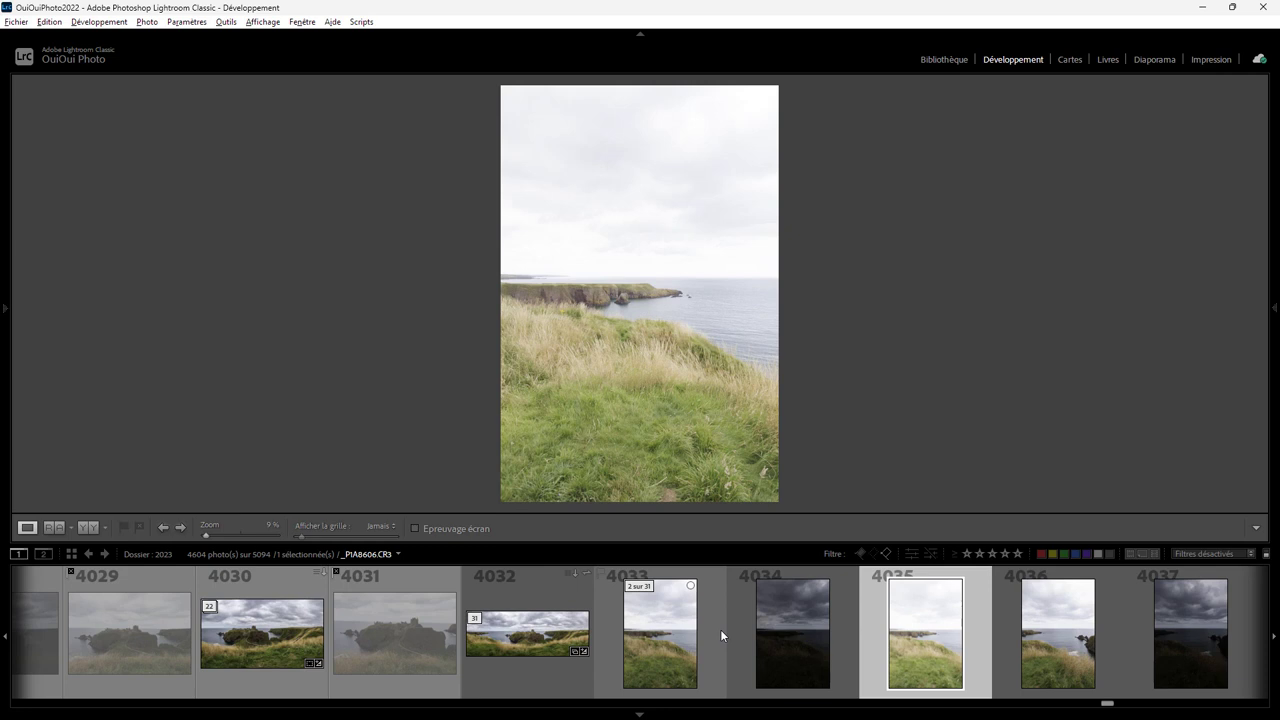
click(536, 641)
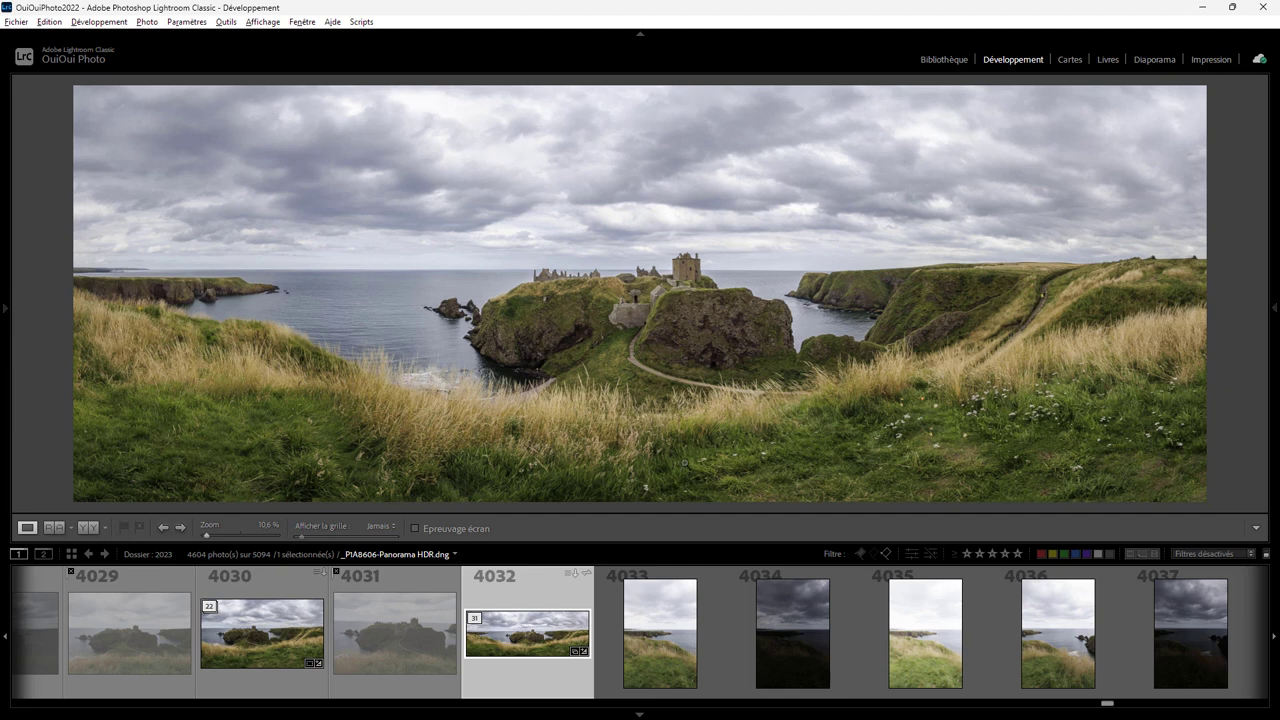
Compare source photos 4033, 4035 and 4036, ending with 4033 in the main view
click(668, 610)
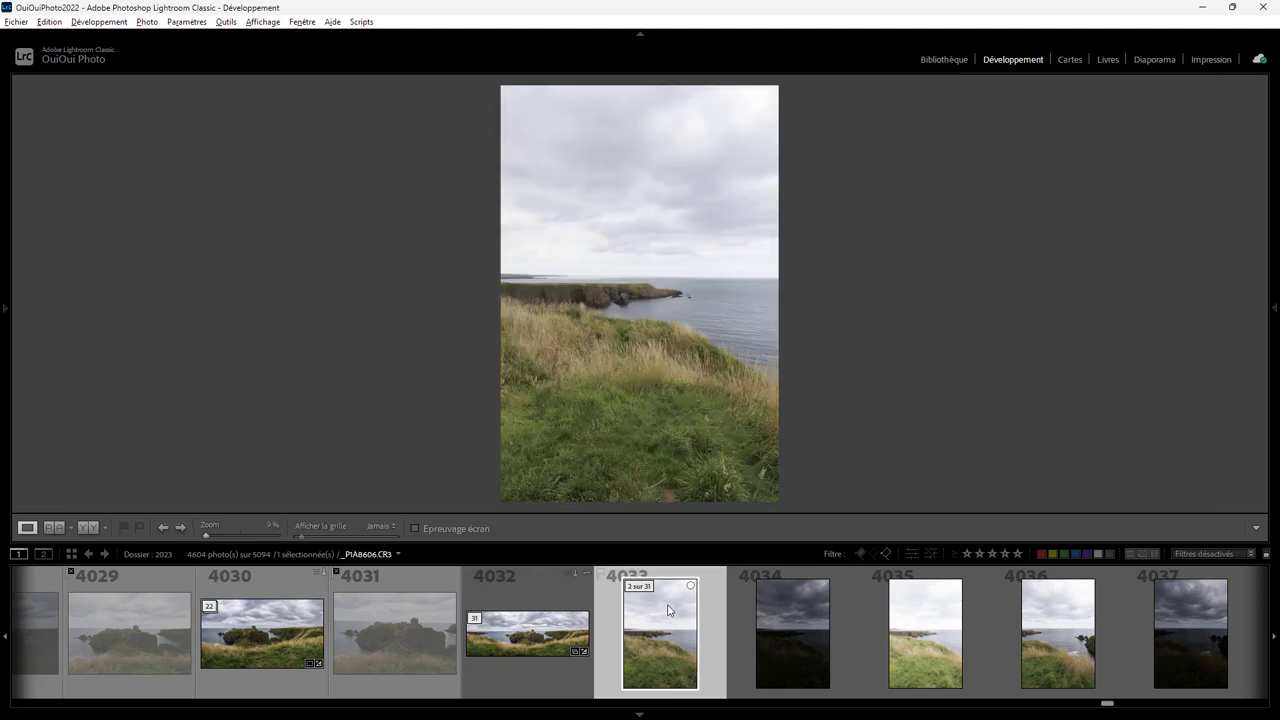
click(1039, 652)
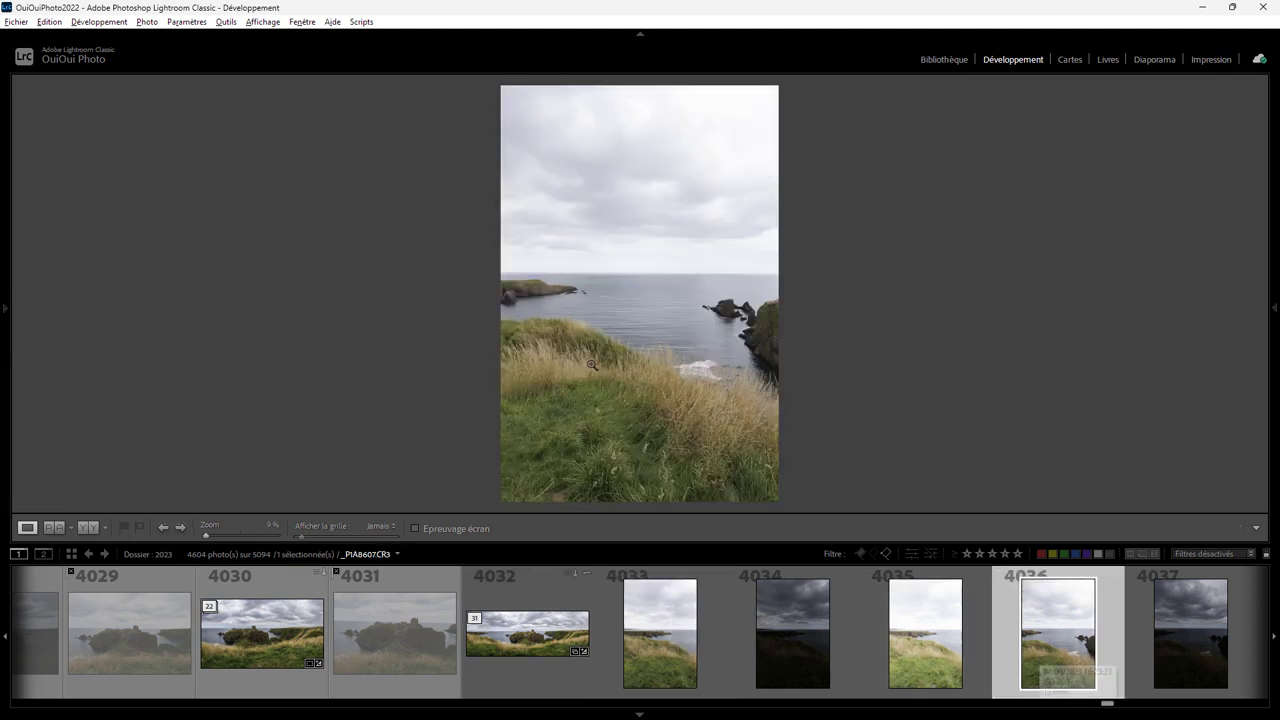
click(679, 624)
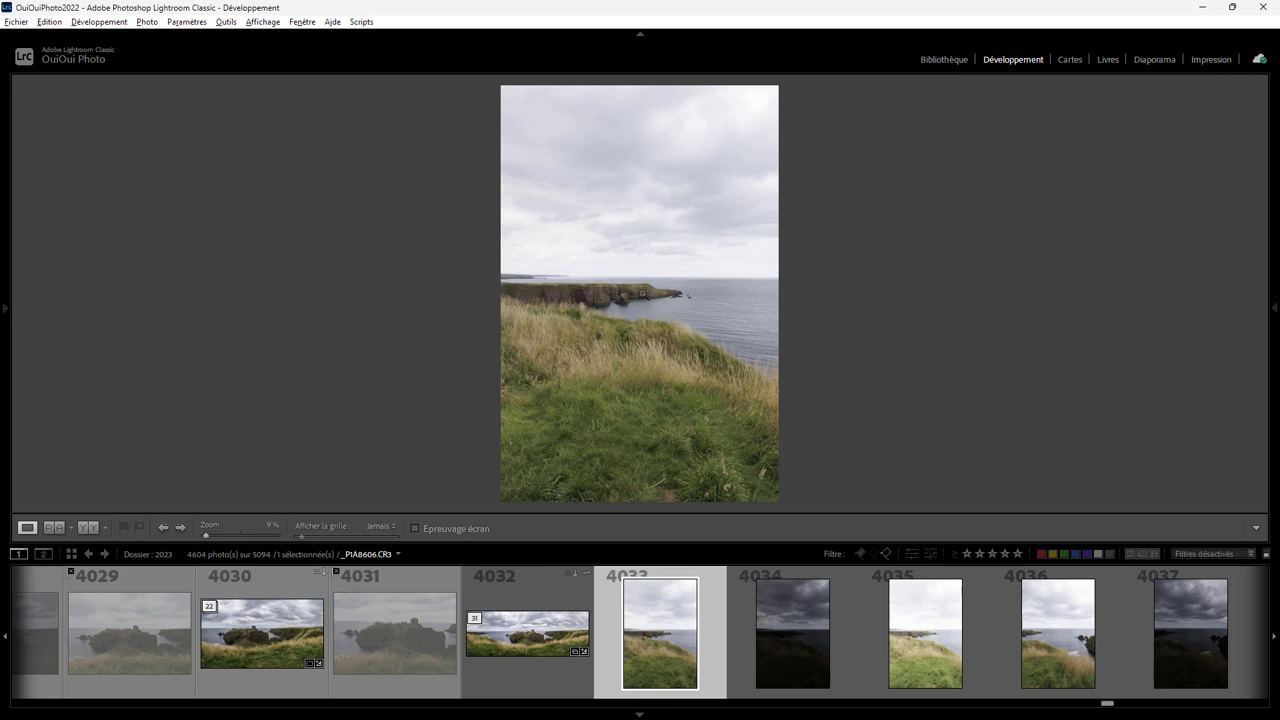
click(1044, 666)
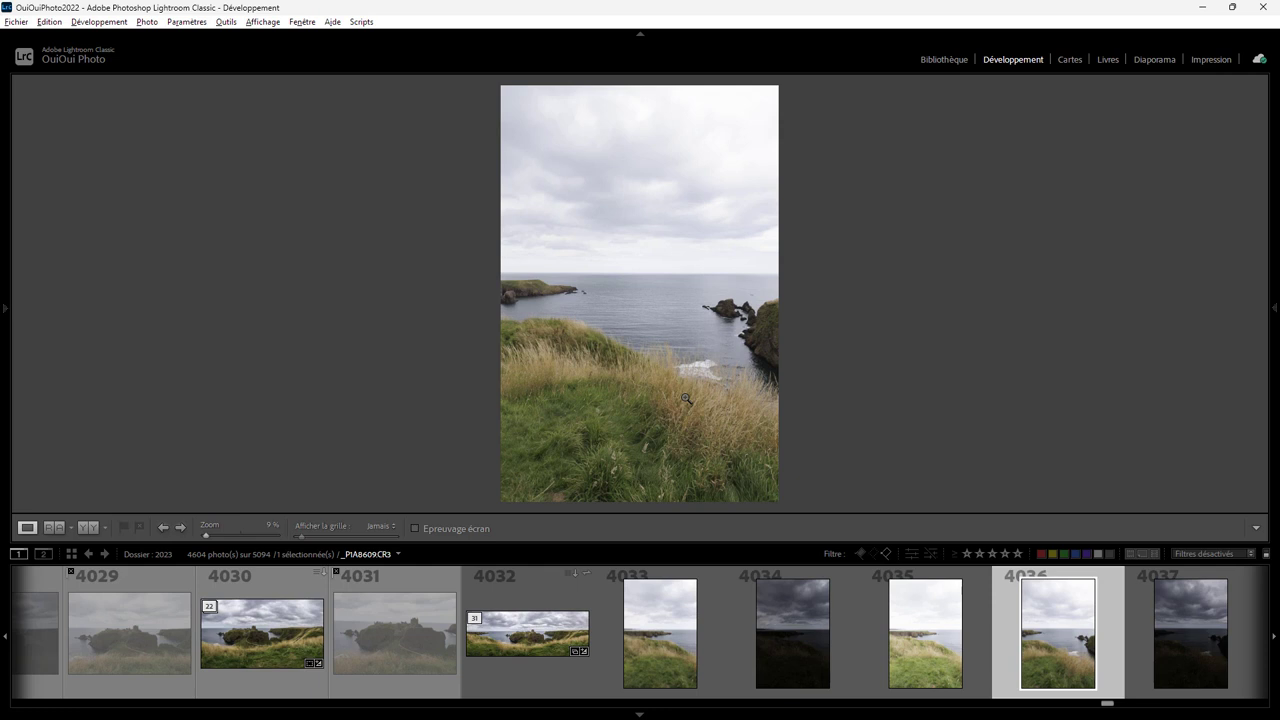
click(942, 640)
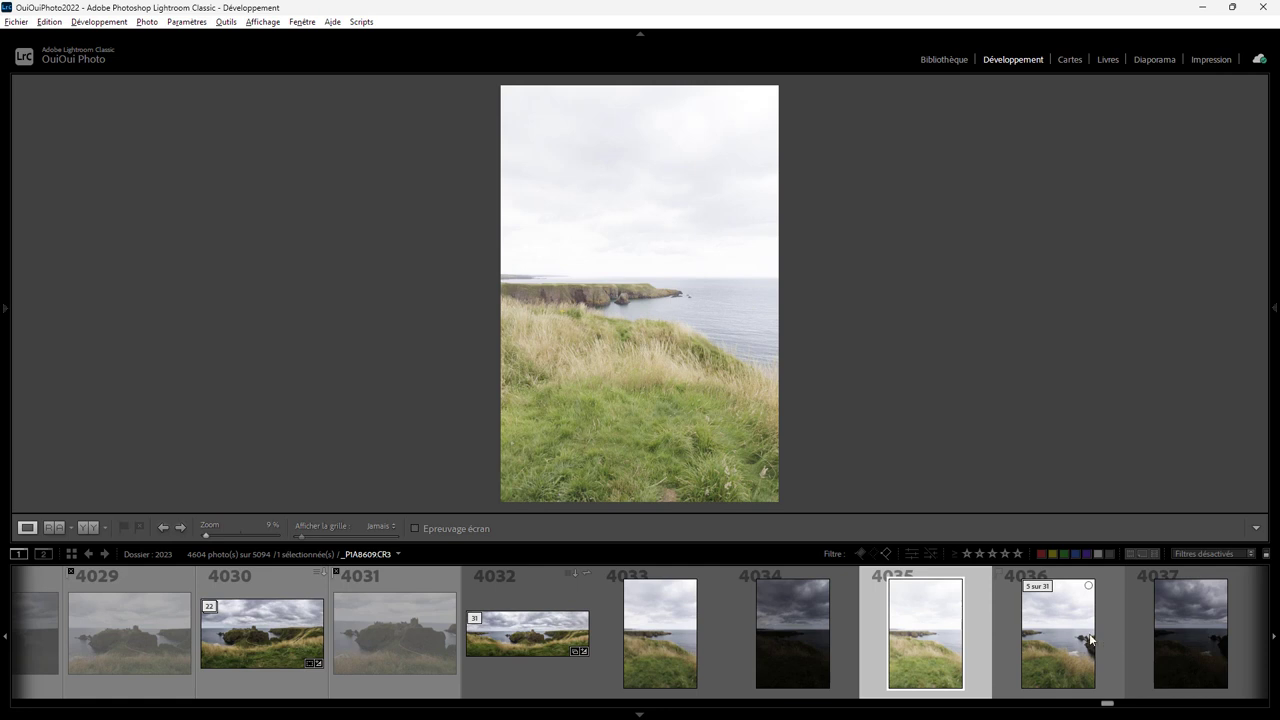
click(1055, 645)
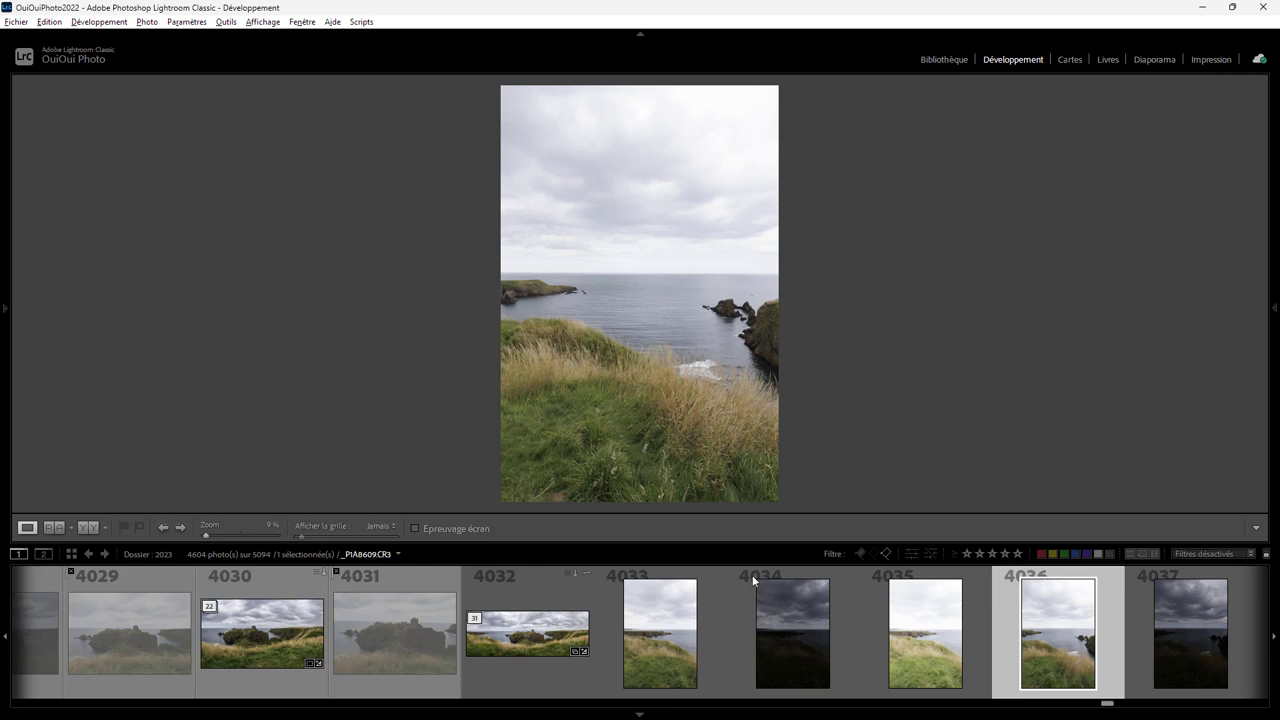
click(714, 636)
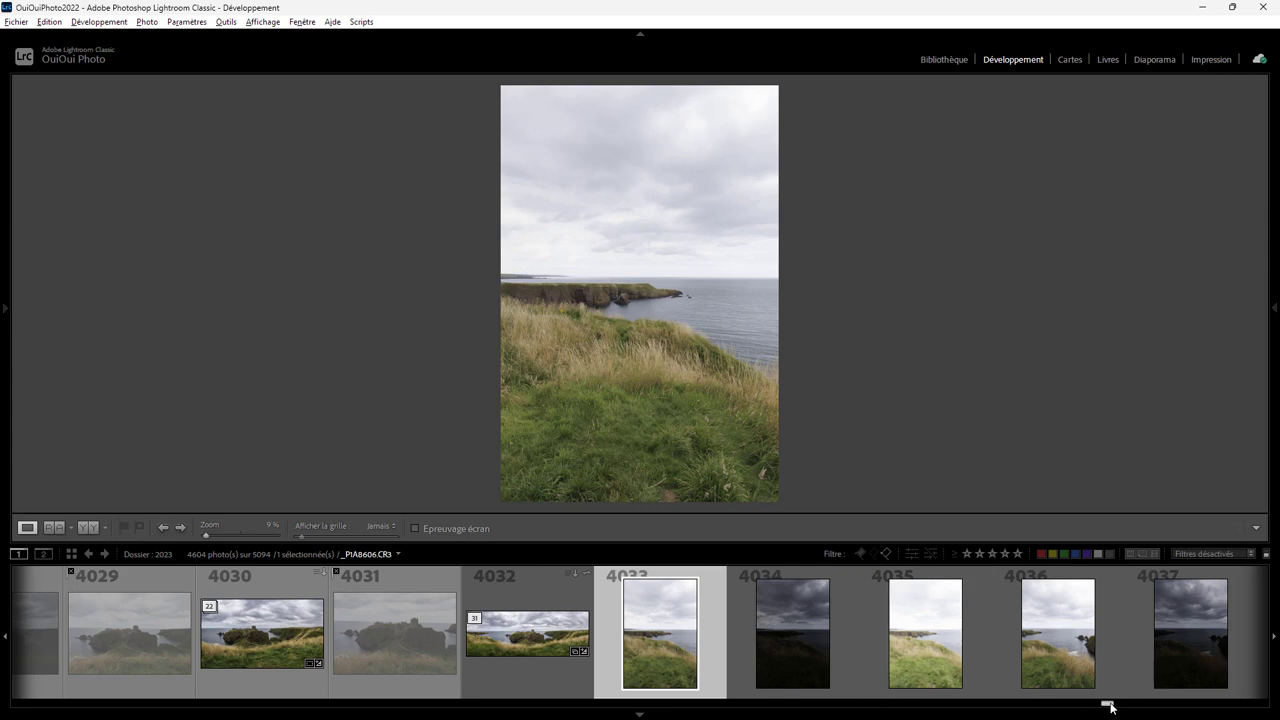
Select the 30 bracketed shots through 4062 and merge them as an HDR panorama
drag(1110, 706, 1118, 708)
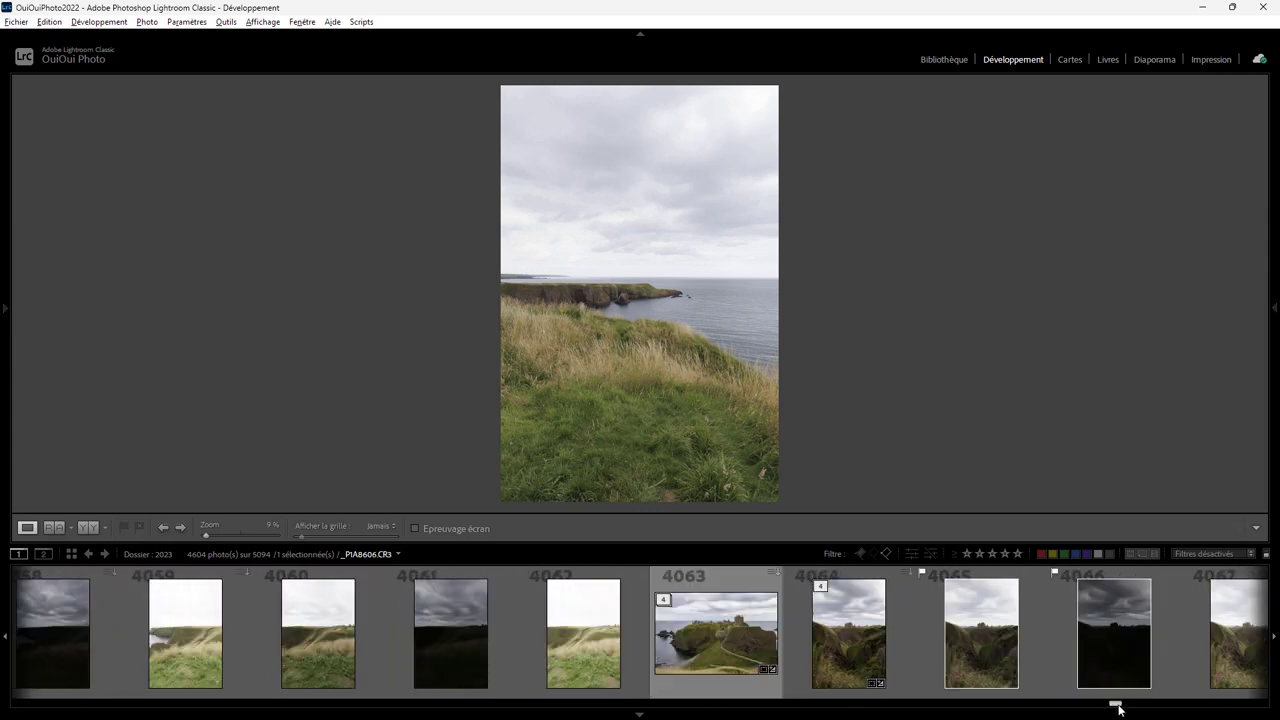
shift+click(638, 646)
right_click(586, 626)
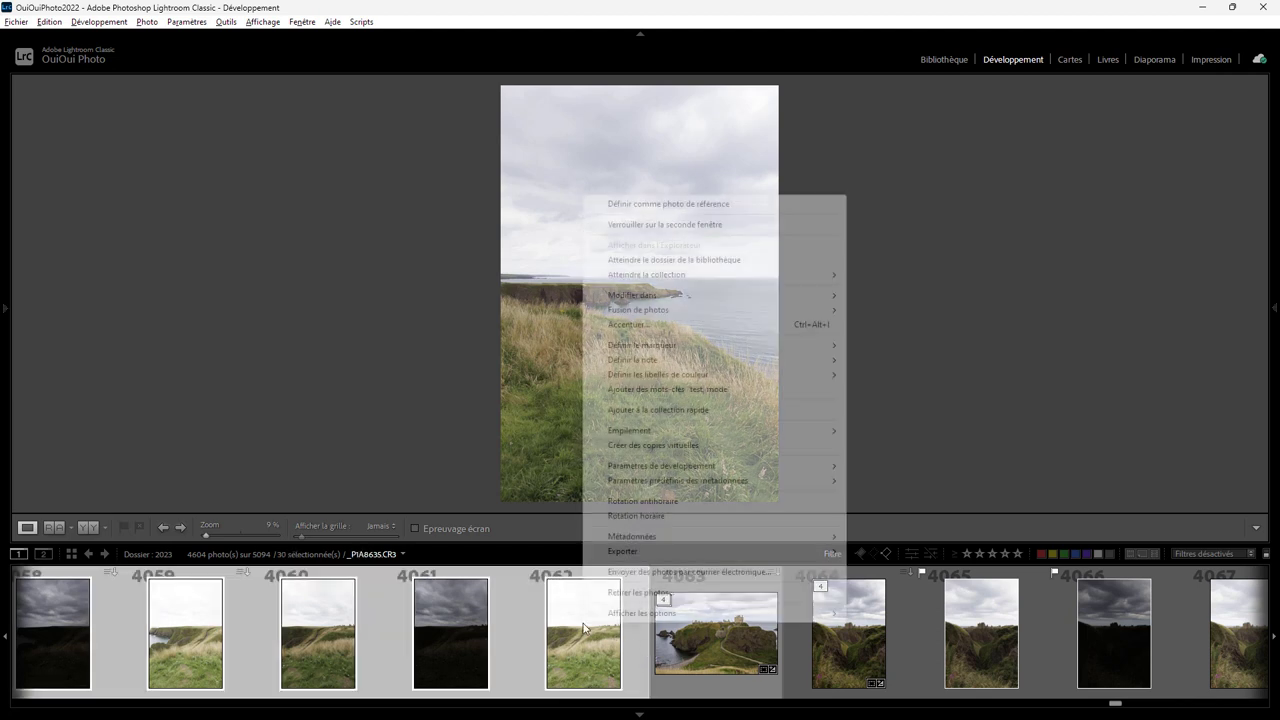
mouse_move(638, 310)
click(898, 339)
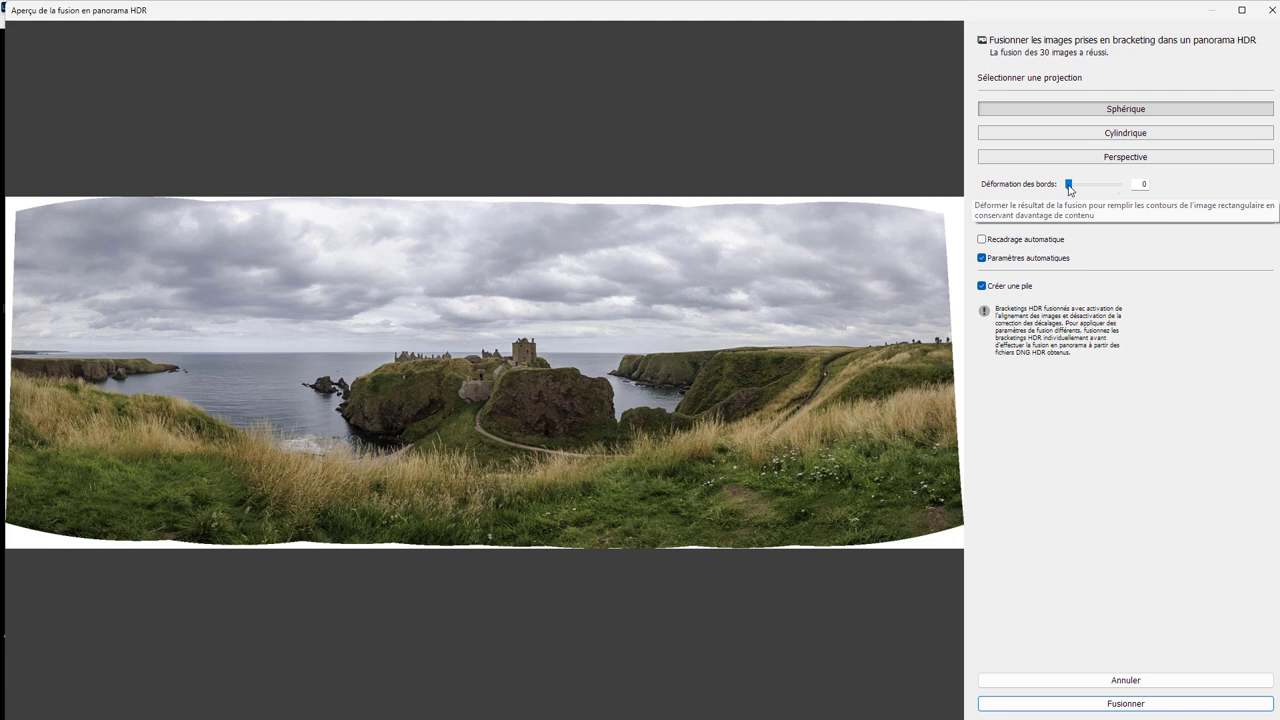
Set Boundary Warp (Déformation des bords) to 100 and clear the notifications covering the dialog
drag(1068, 187, 1120, 188)
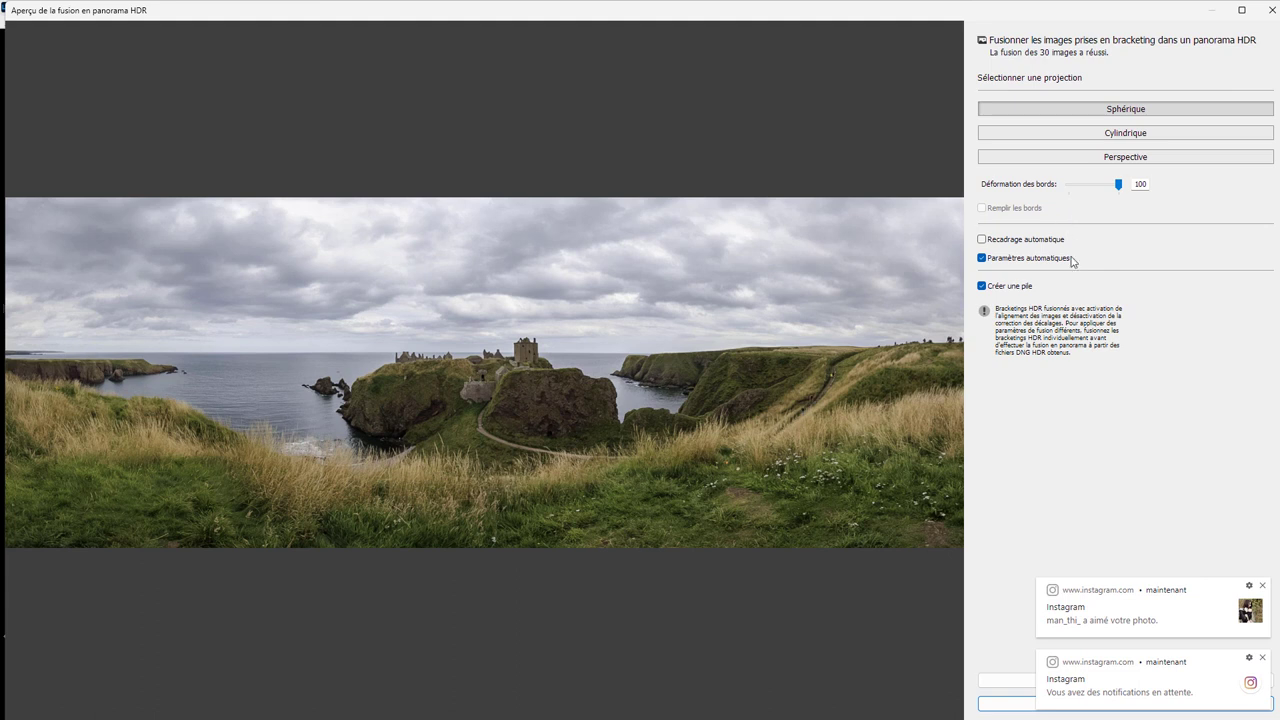
click(1262, 586)
click(1262, 658)
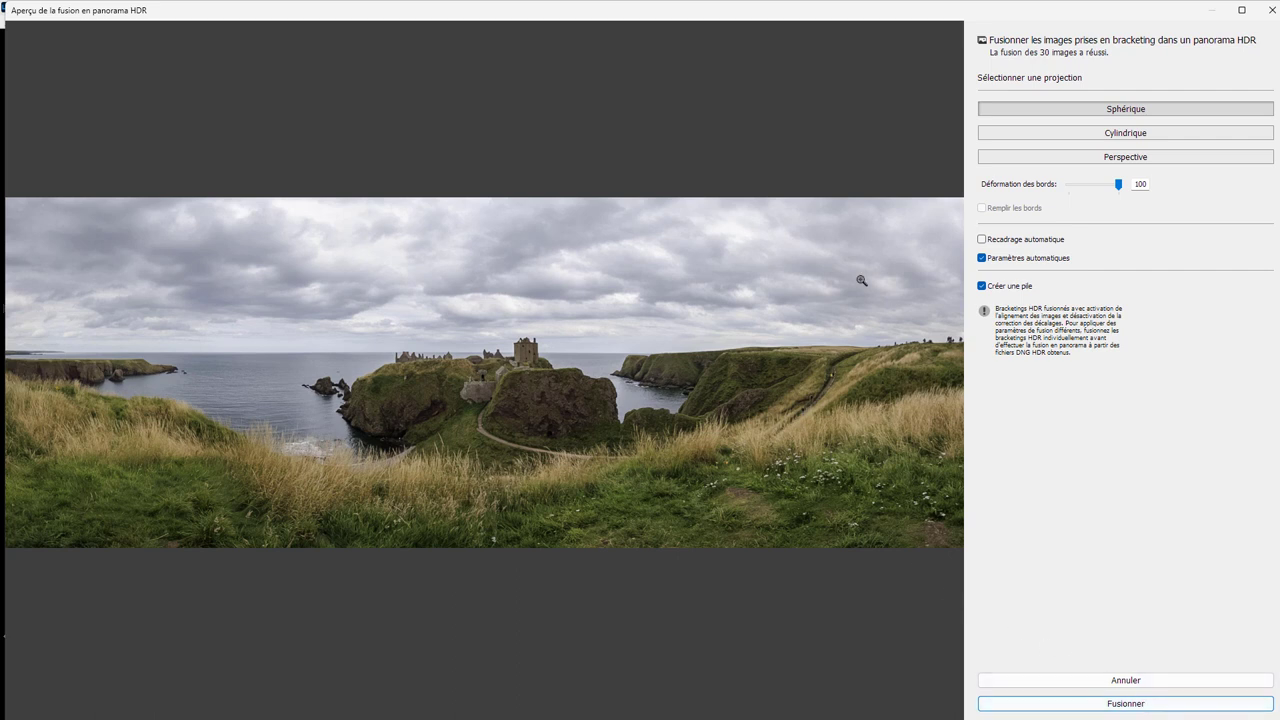
Compare the preview with and without auto settings, leave them on, and cancel the merge
click(1012, 262)
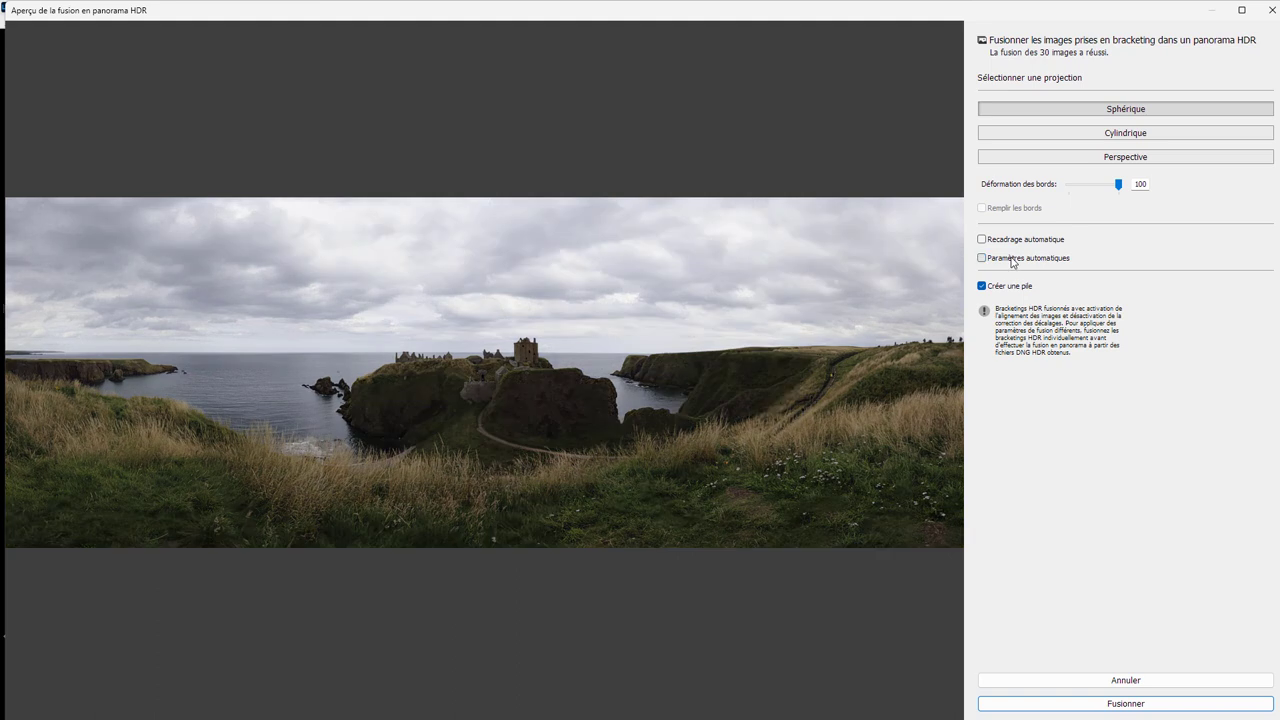
click(1012, 262)
click(1012, 262)
click(1012, 262)
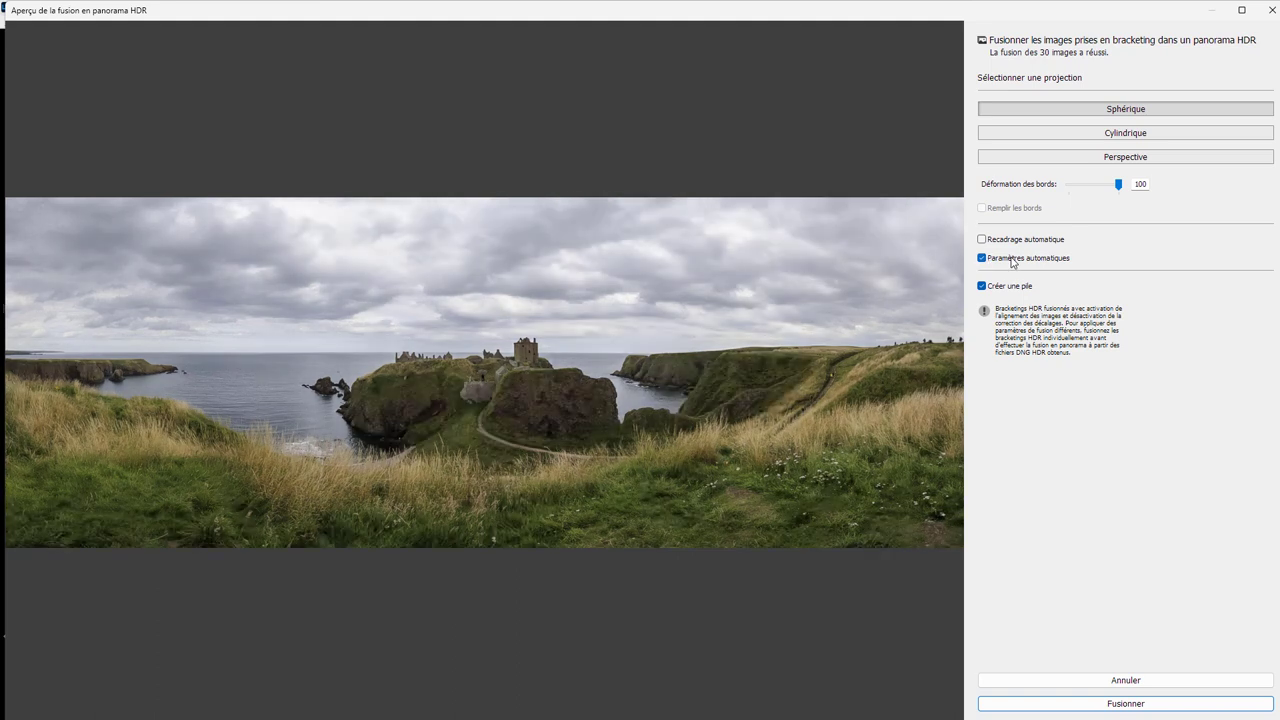
click(1012, 262)
click(1012, 262)
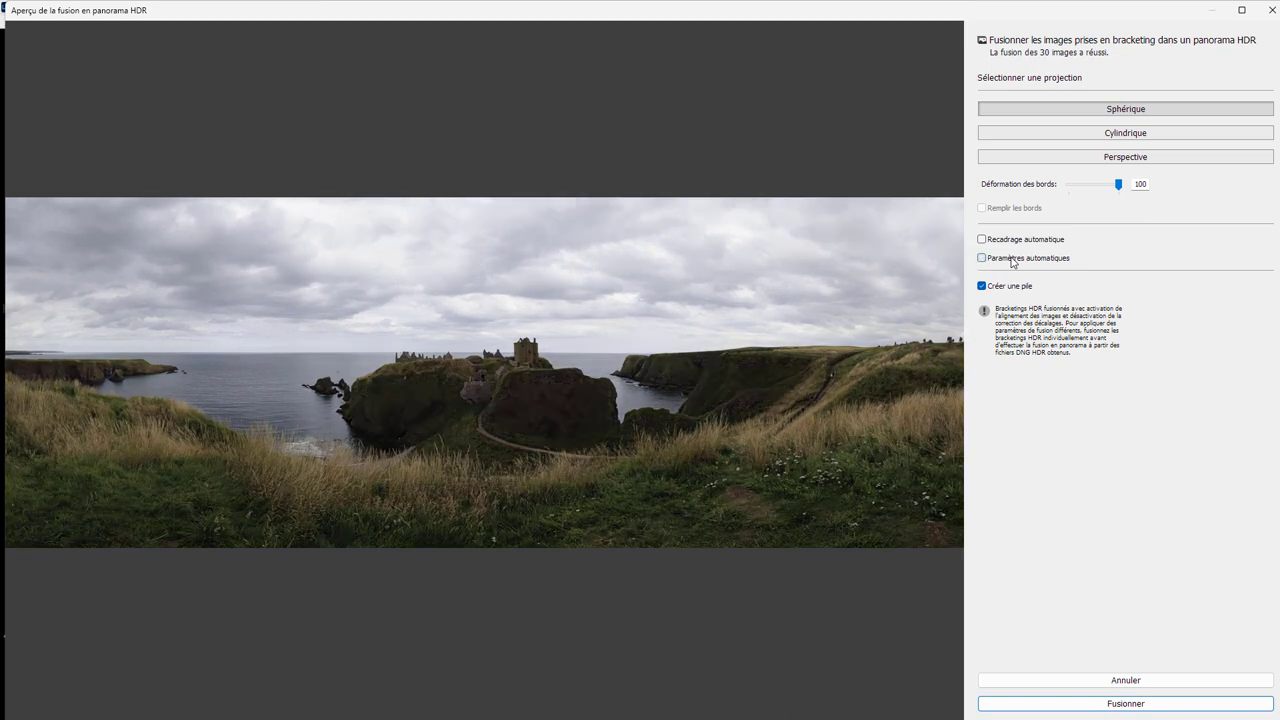
click(1012, 262)
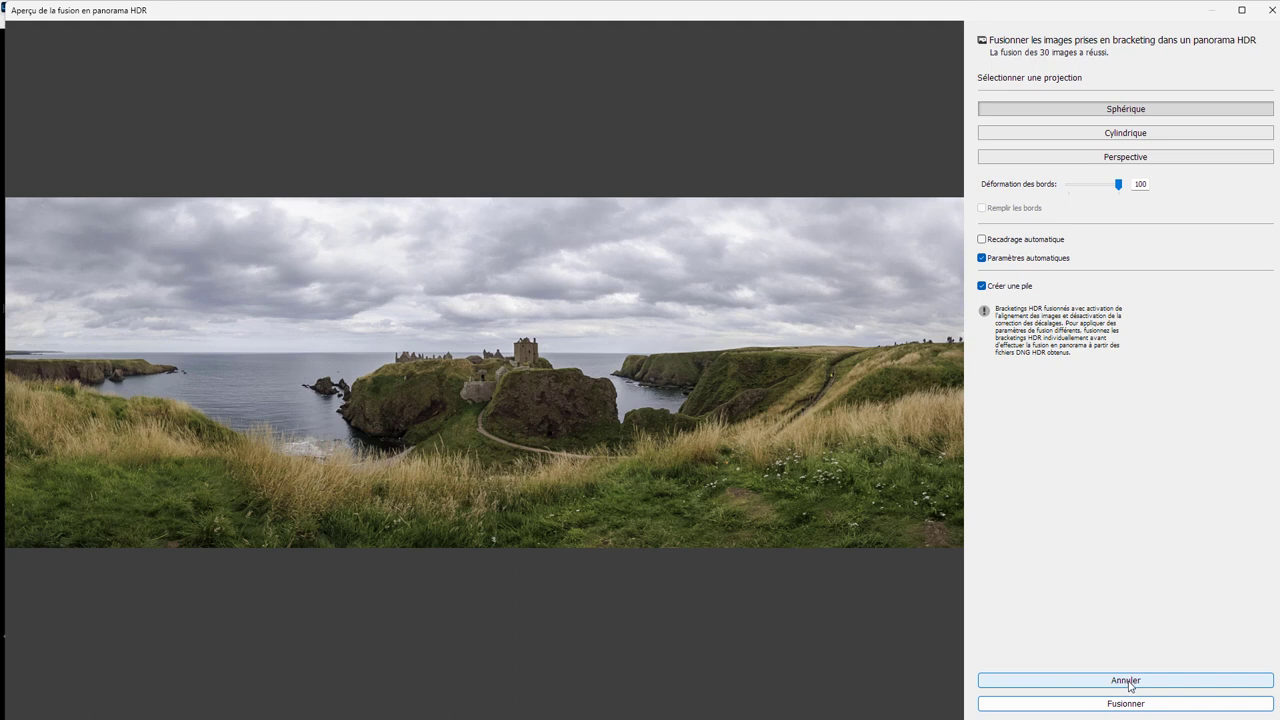
click(1126, 680)
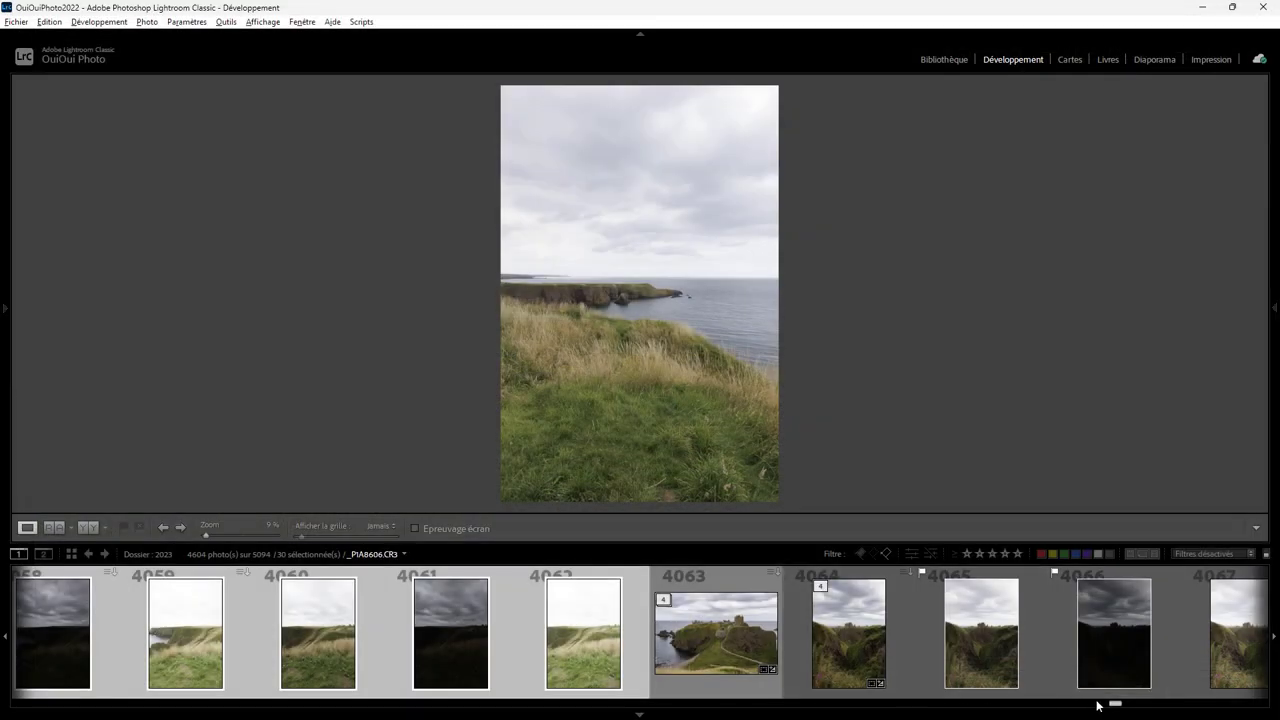
Open merged panorama 4032 and list its three masks in the Masking panel
drag(1118, 707, 1108, 707)
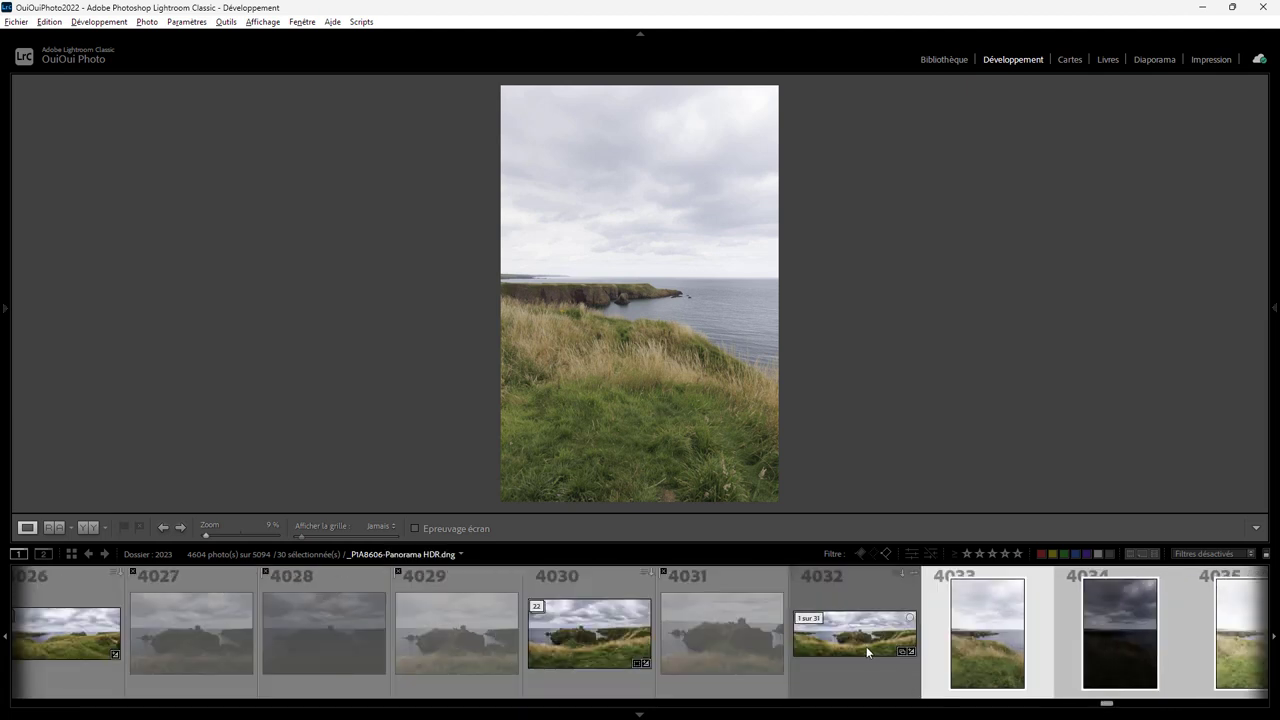
click(866, 646)
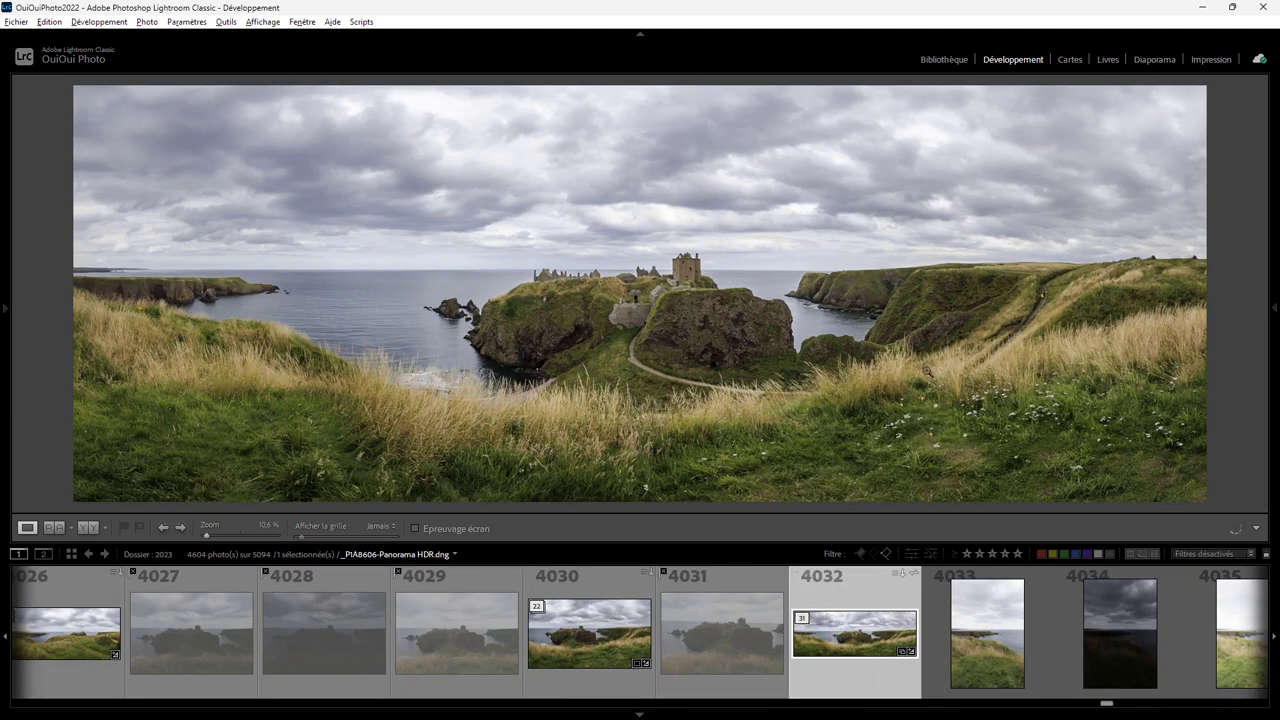
click(1270, 307)
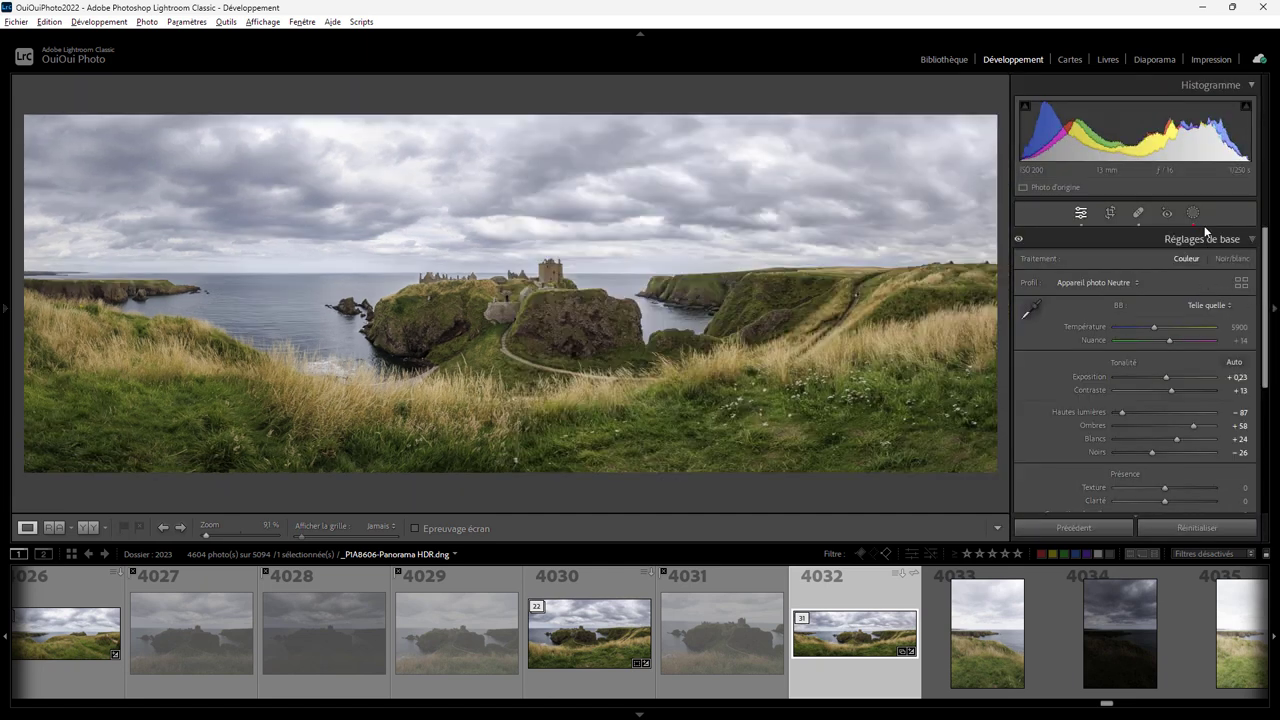
click(1193, 213)
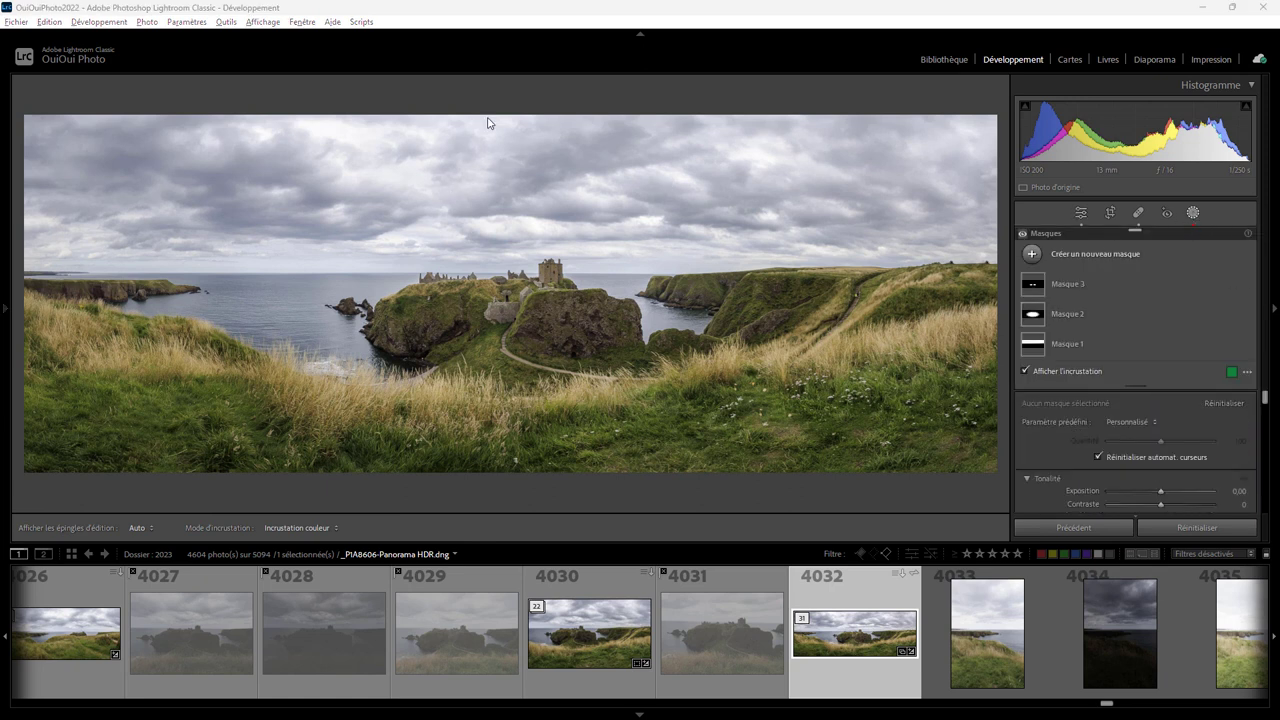
Check Masque 1's Ciel 1 sky component, set its Clarity to 15, then select Masque 3
mouse_move(1067, 344)
click(1074, 253)
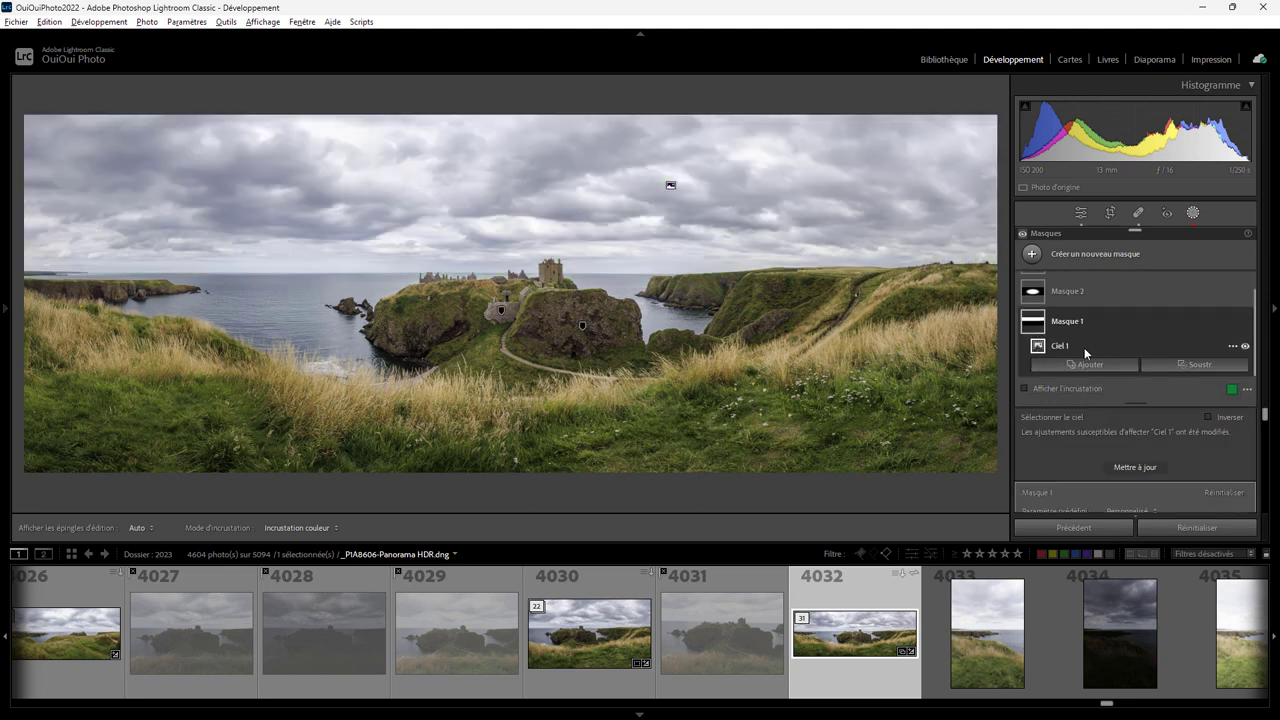
click(1240, 321)
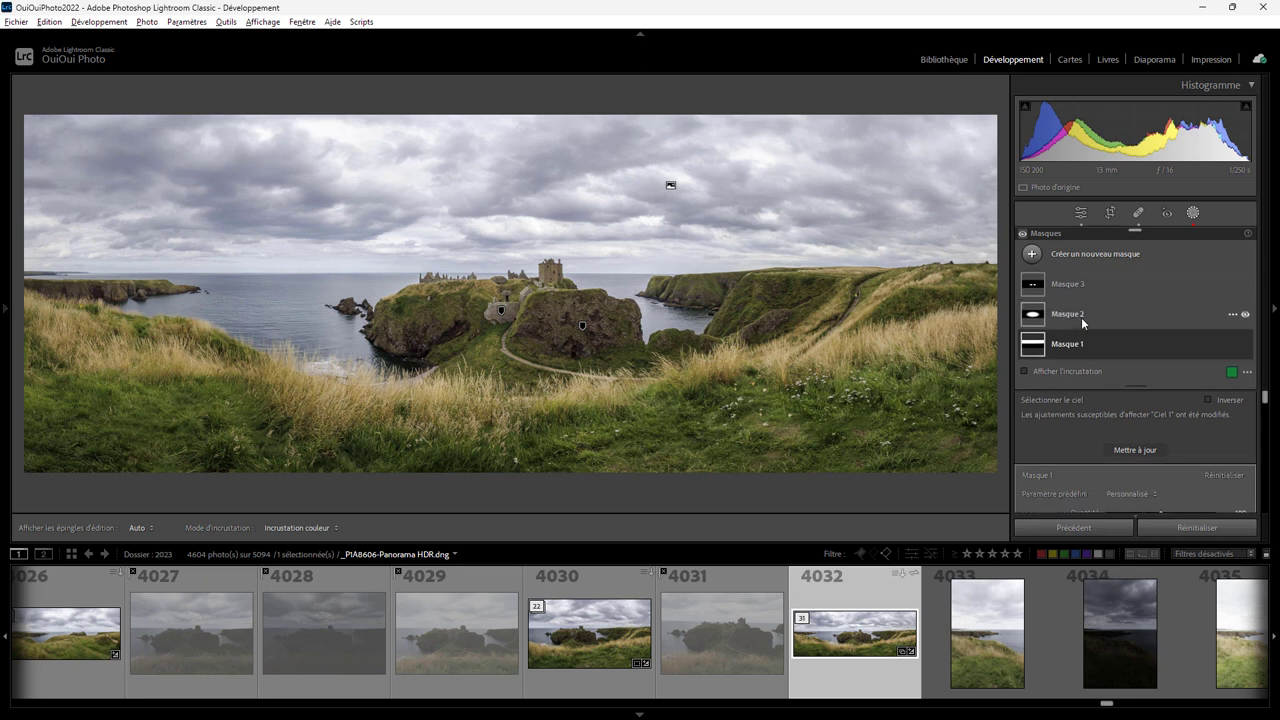
drag(1265, 397, 1265, 437)
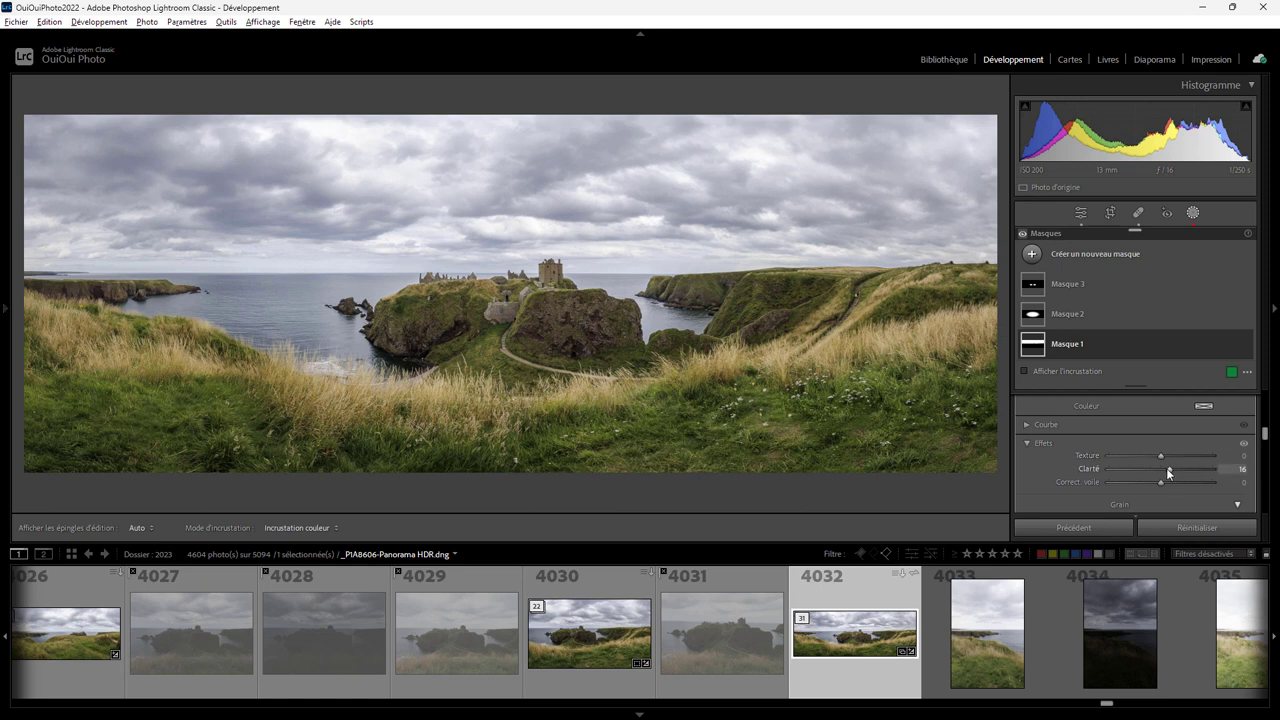
drag(1166, 468, 1165, 468)
drag(1168, 469, 1169, 468)
drag(1264, 437, 1271, 426)
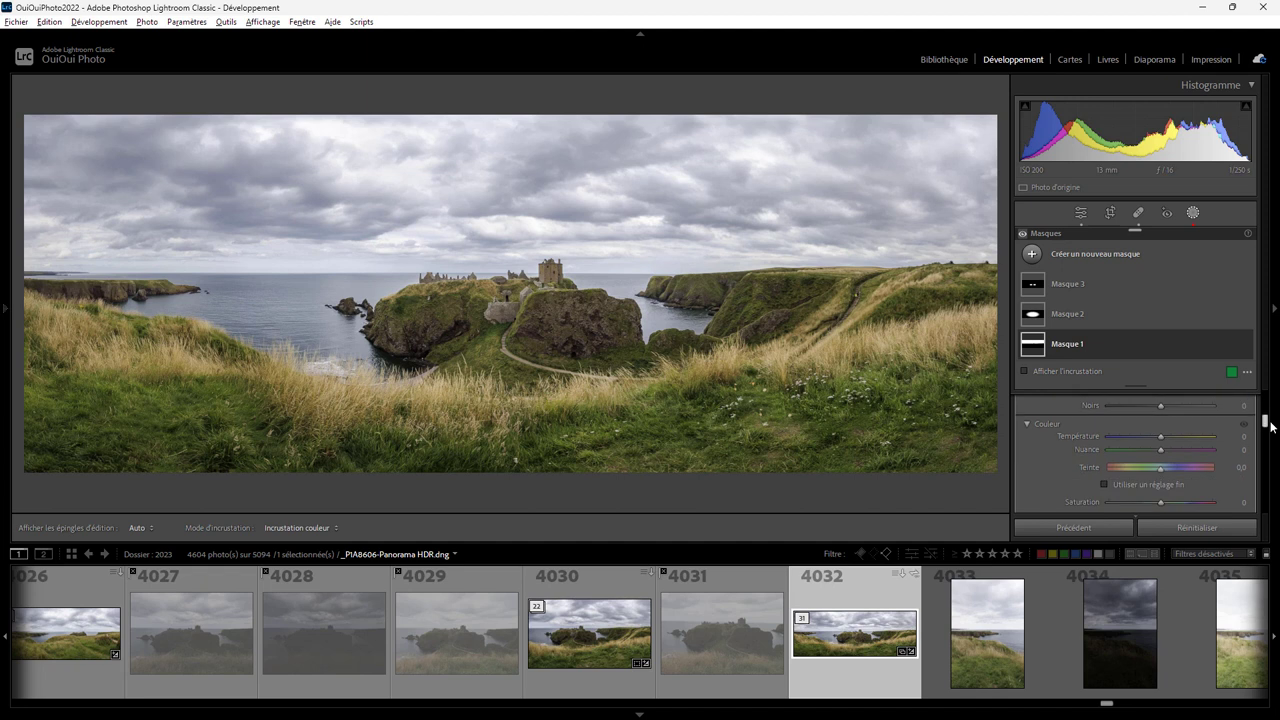
click(1070, 284)
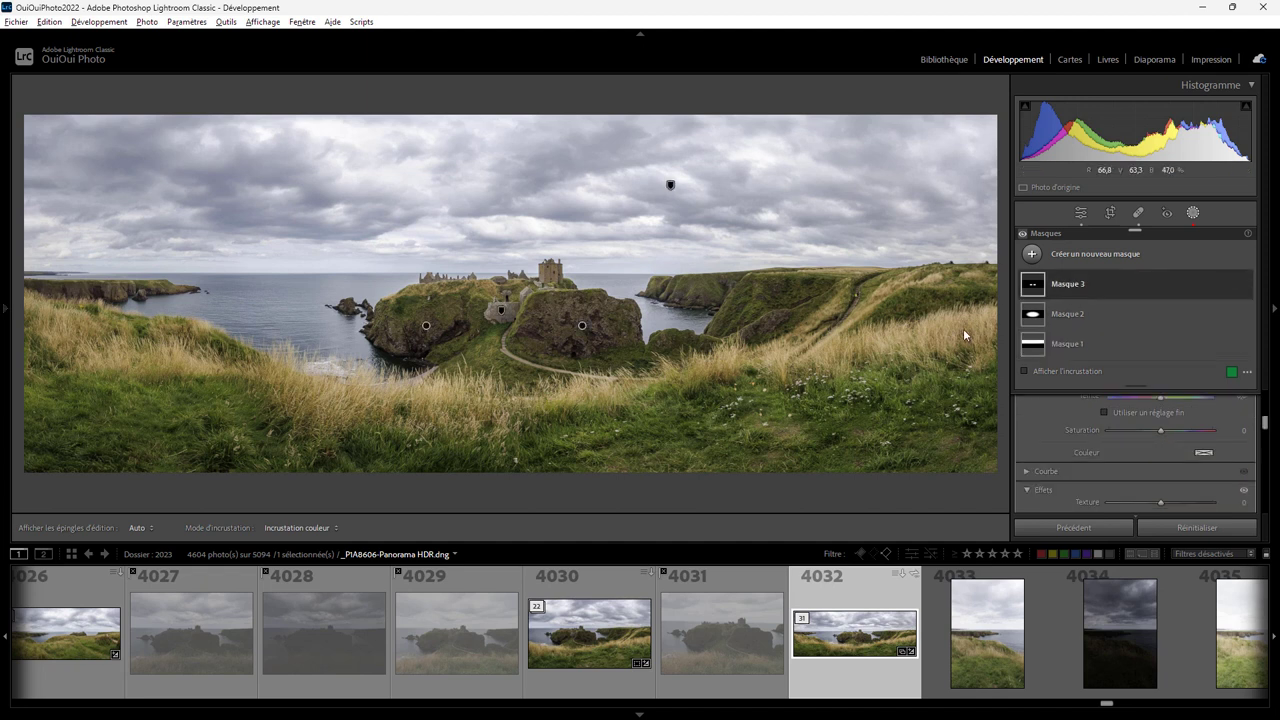
Inspect Masque 3's ellipse masks on the central and left rocks zoomed in, then select Masque 2
click(582, 325)
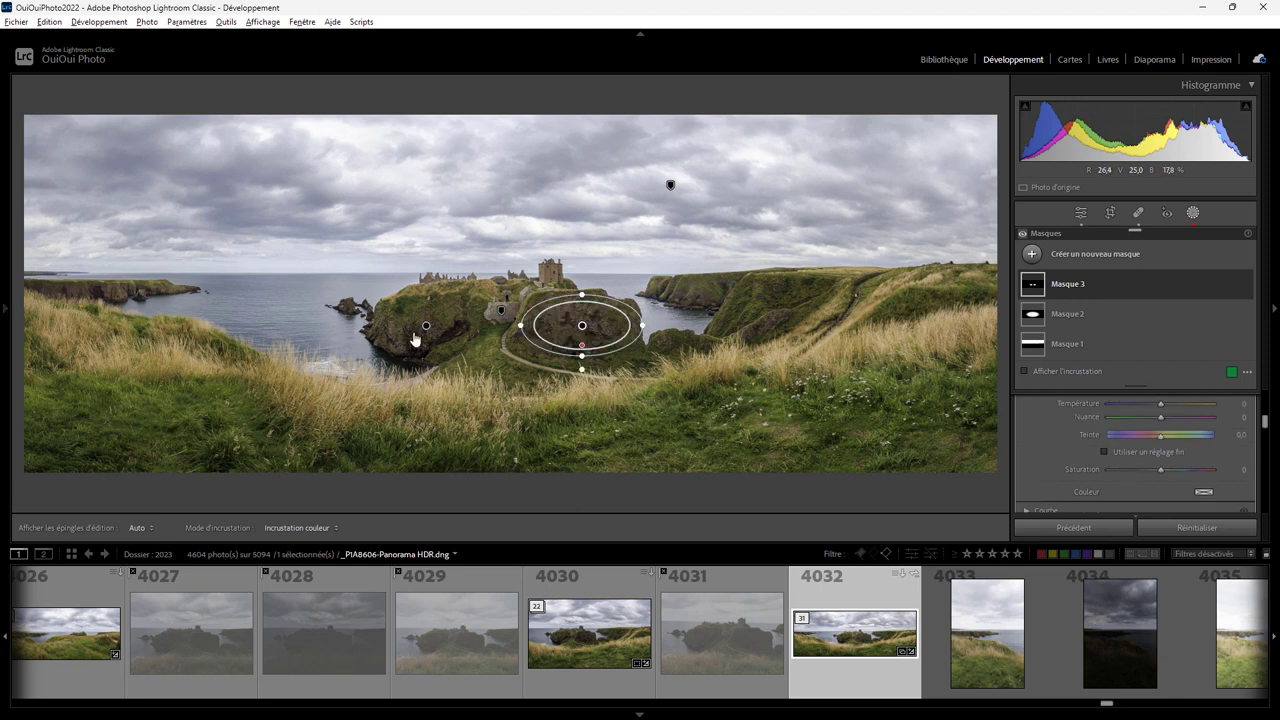
click(426, 326)
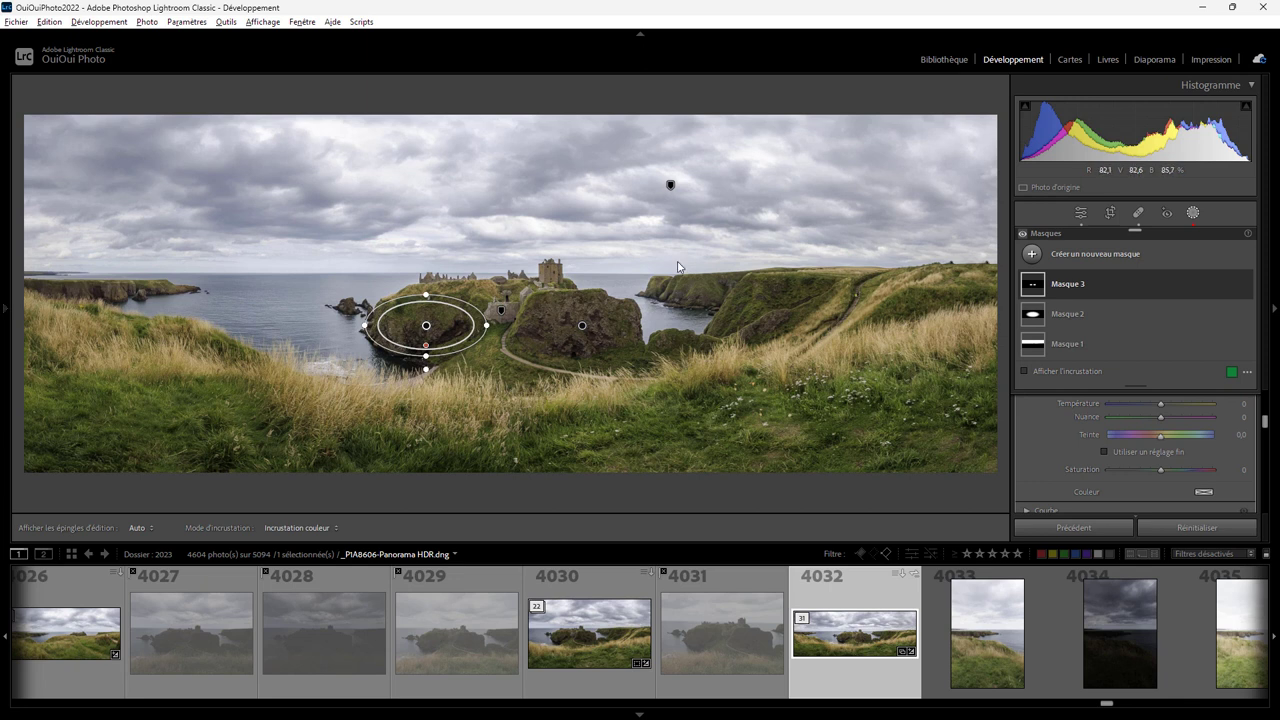
key(ctrl+plus)
key(ctrl+plus)
key(ctrl+plus)
key(ctrl+plus)
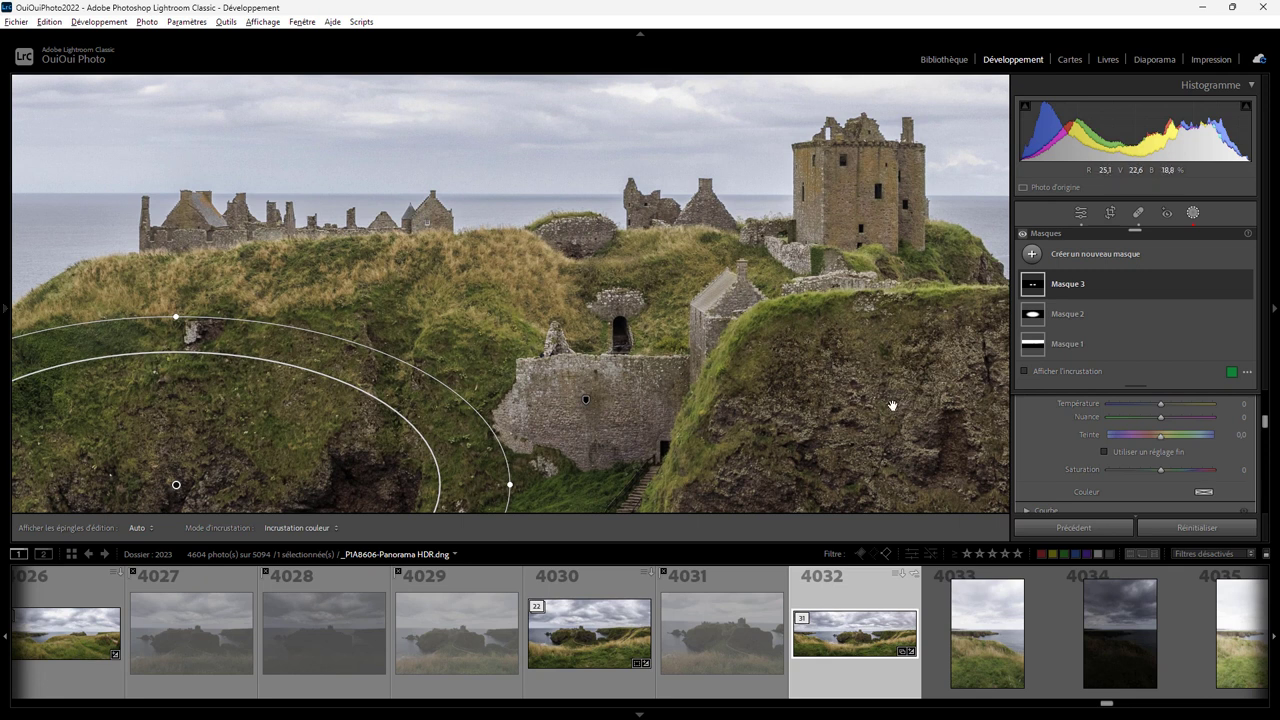
drag(892, 401, 569, 216)
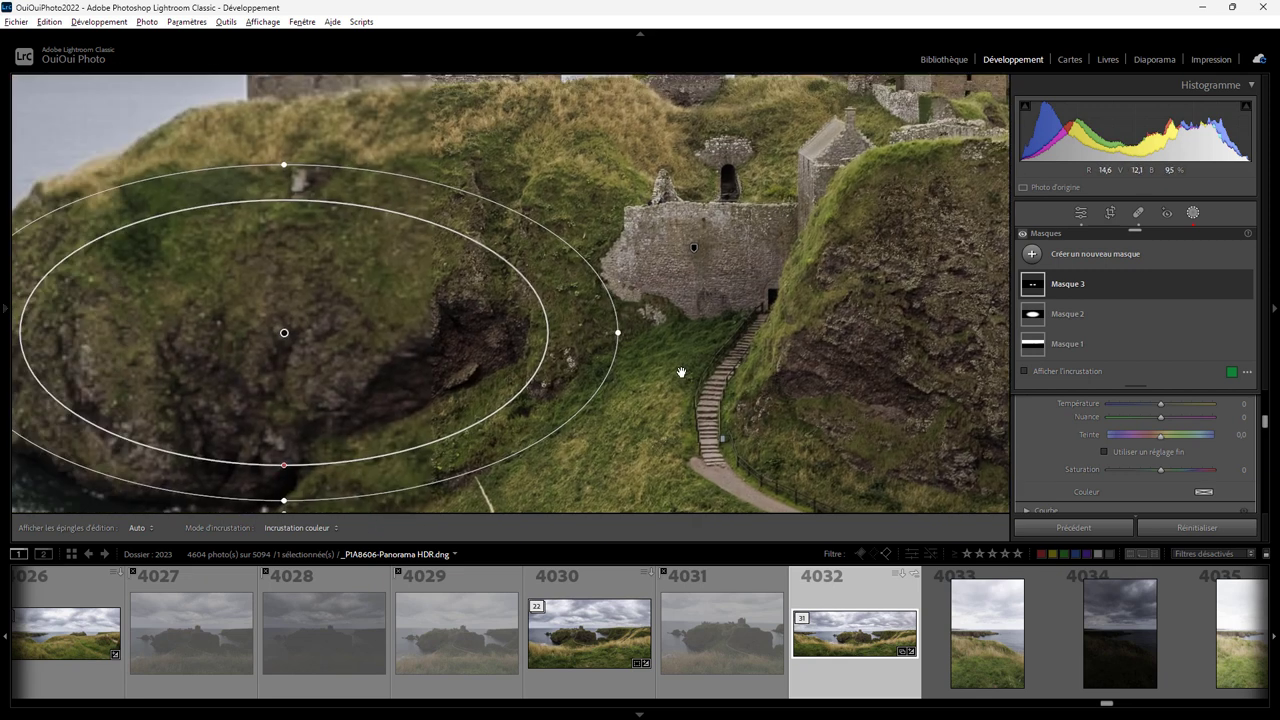
drag(185, 332, 410, 360)
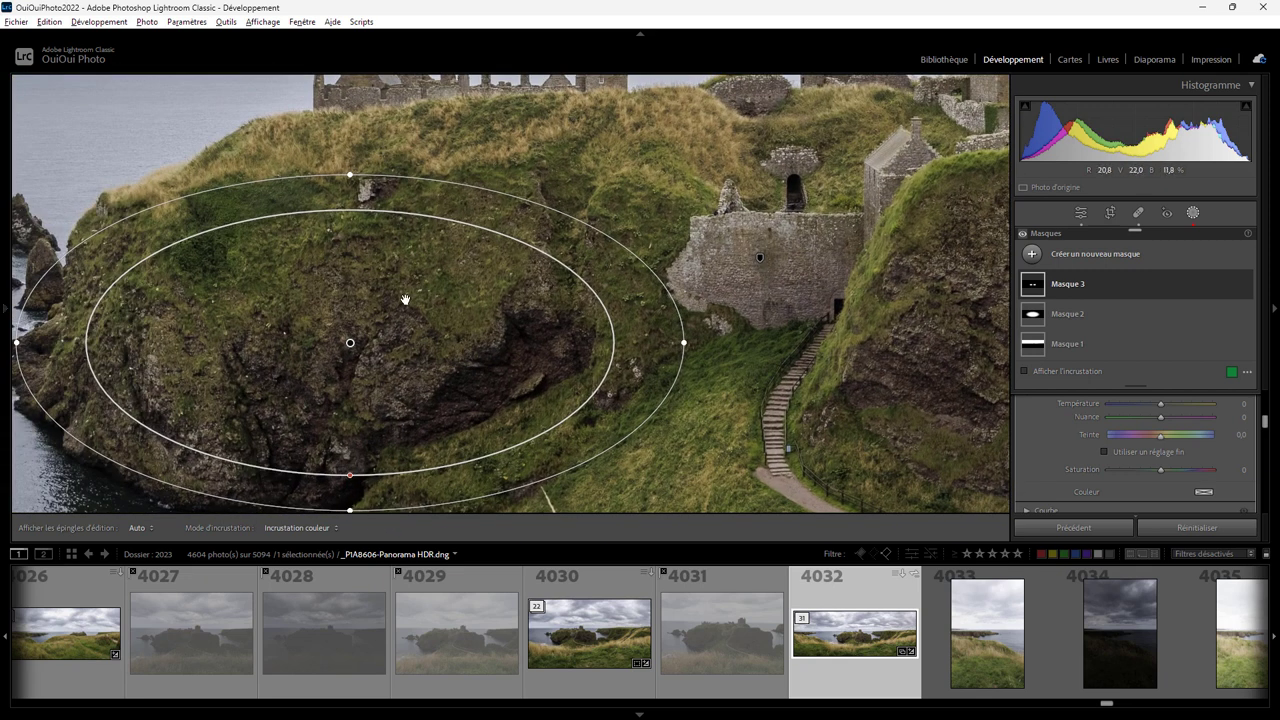
click(1070, 316)
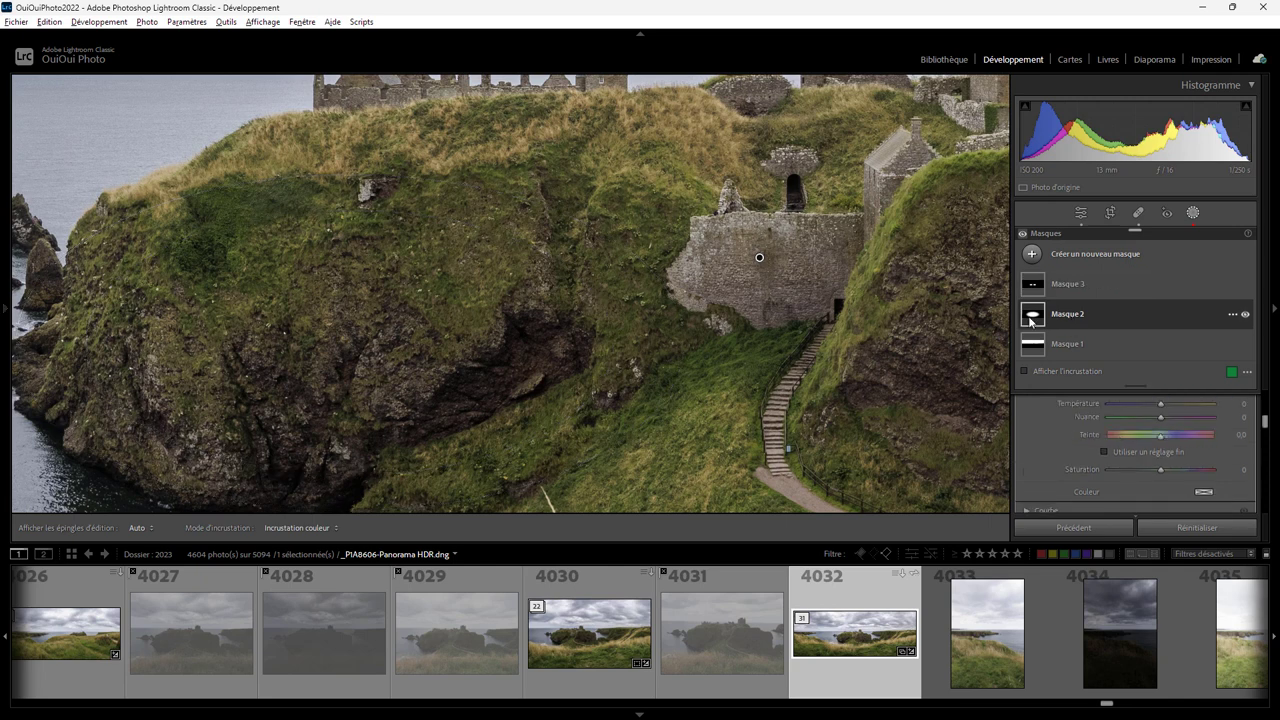
Fit the panorama in view and close masking to show Exposure +0.23, Highlights −87, Shadows +58
click(868, 292)
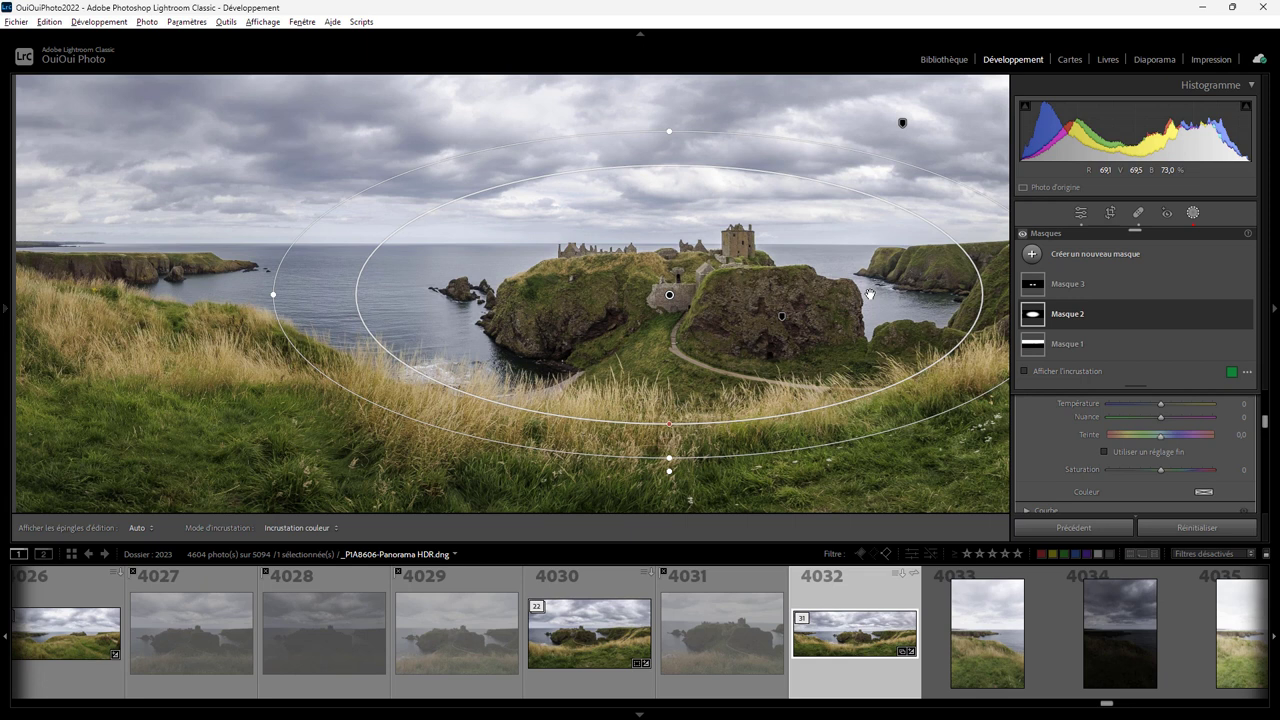
drag(1262, 424, 1270, 409)
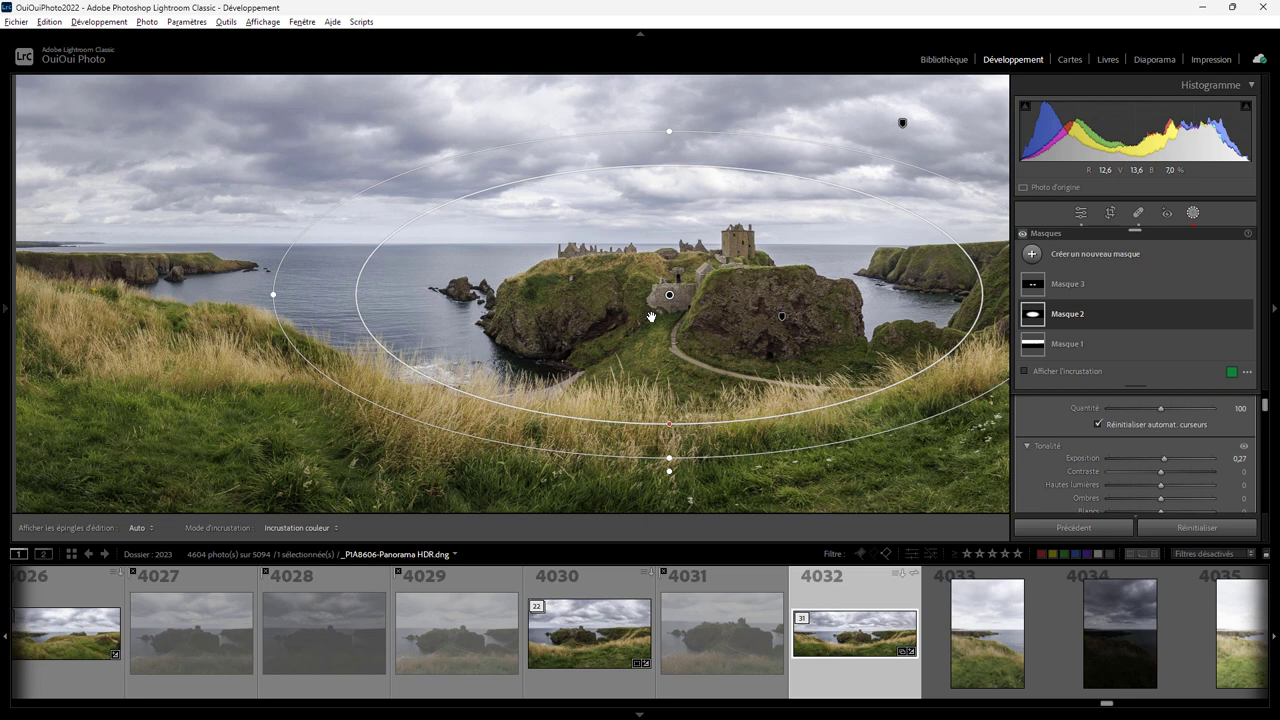
mouse_move(1067, 314)
click(1083, 213)
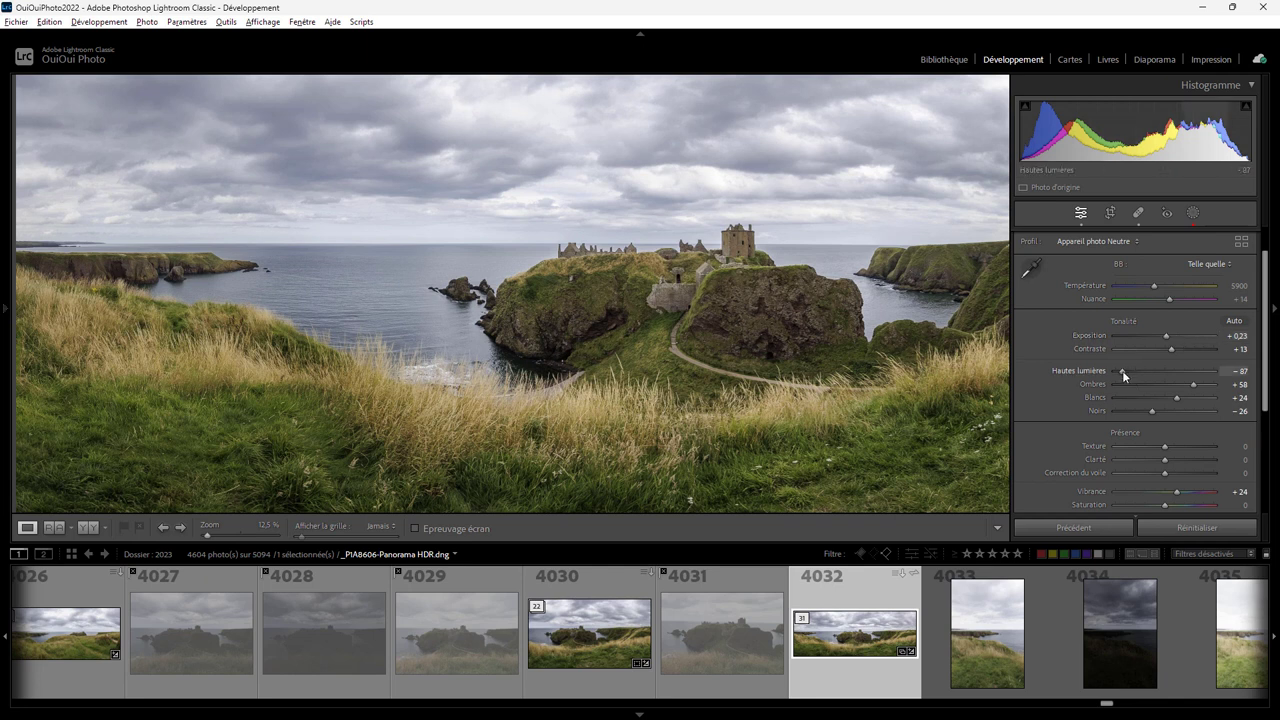
Set Highlights to −70 and Shadows to +42, and nudge Vibrance up to +24
drag(1122, 370, 1152, 373)
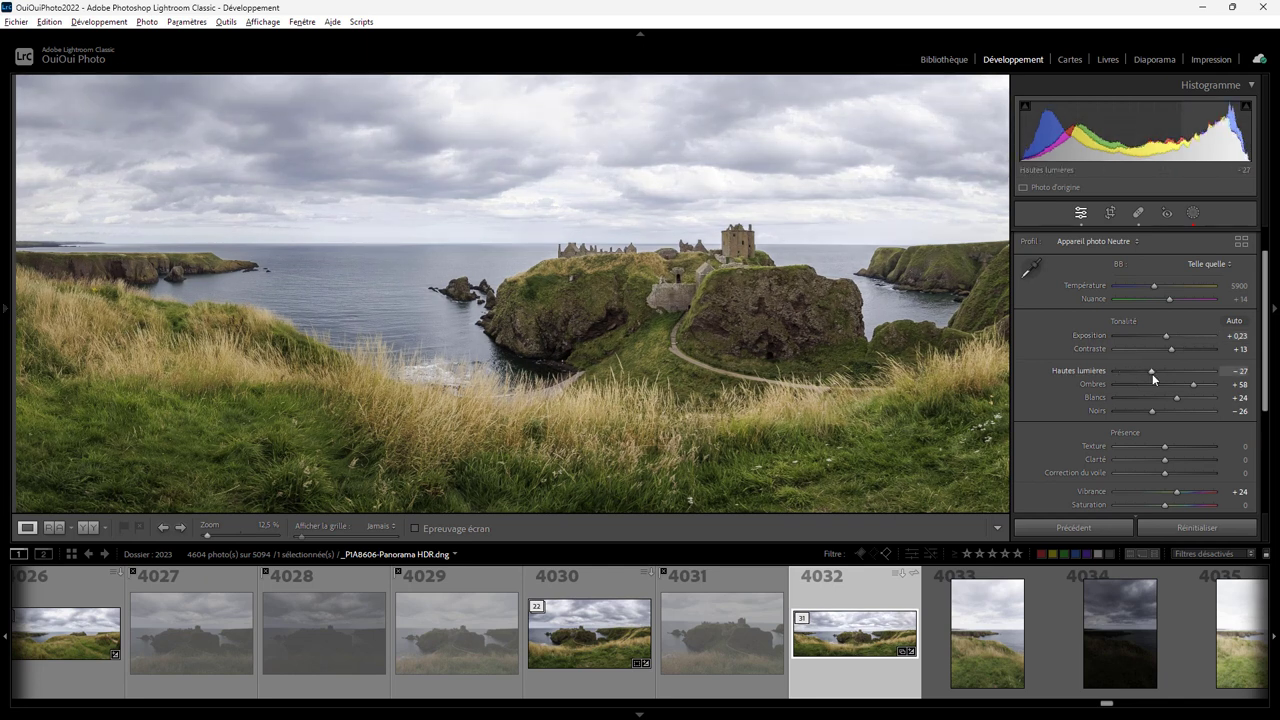
mouse_move(1150, 372)
mouse_down()
mouse_move(1129, 369)
mouse_move(1187, 390)
mouse_up()
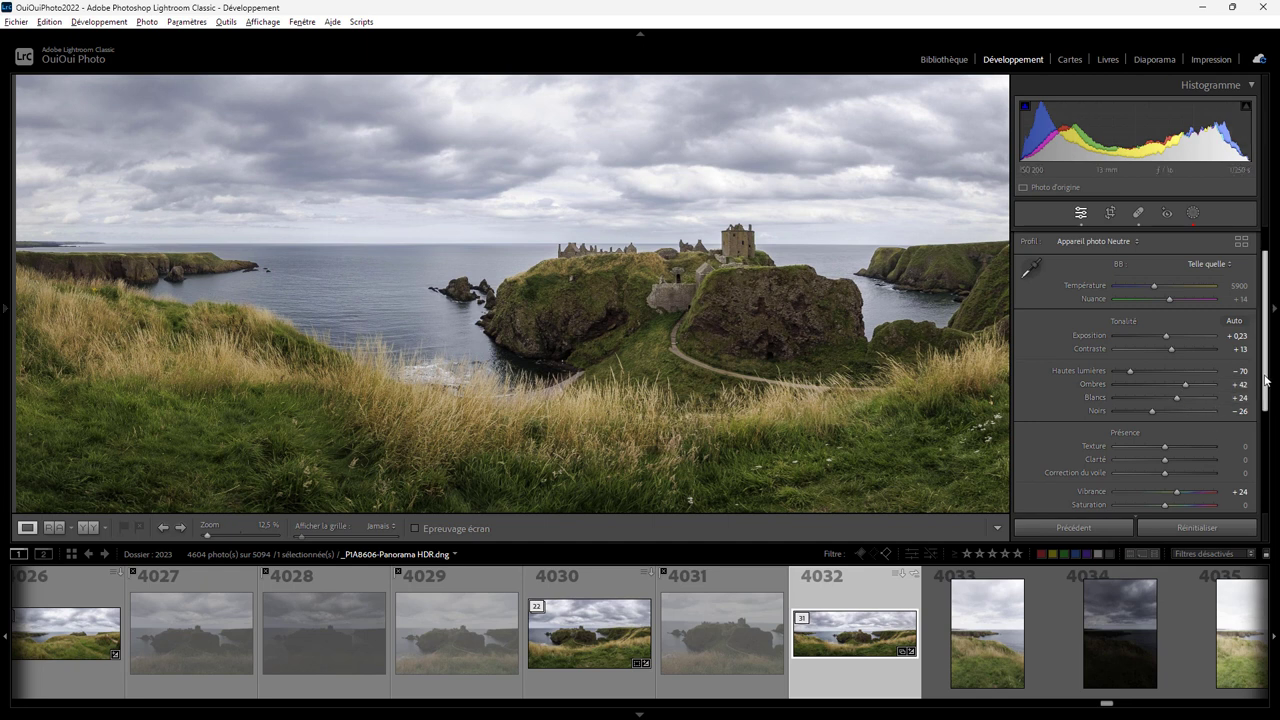
scroll(1200, 405, down, 3)
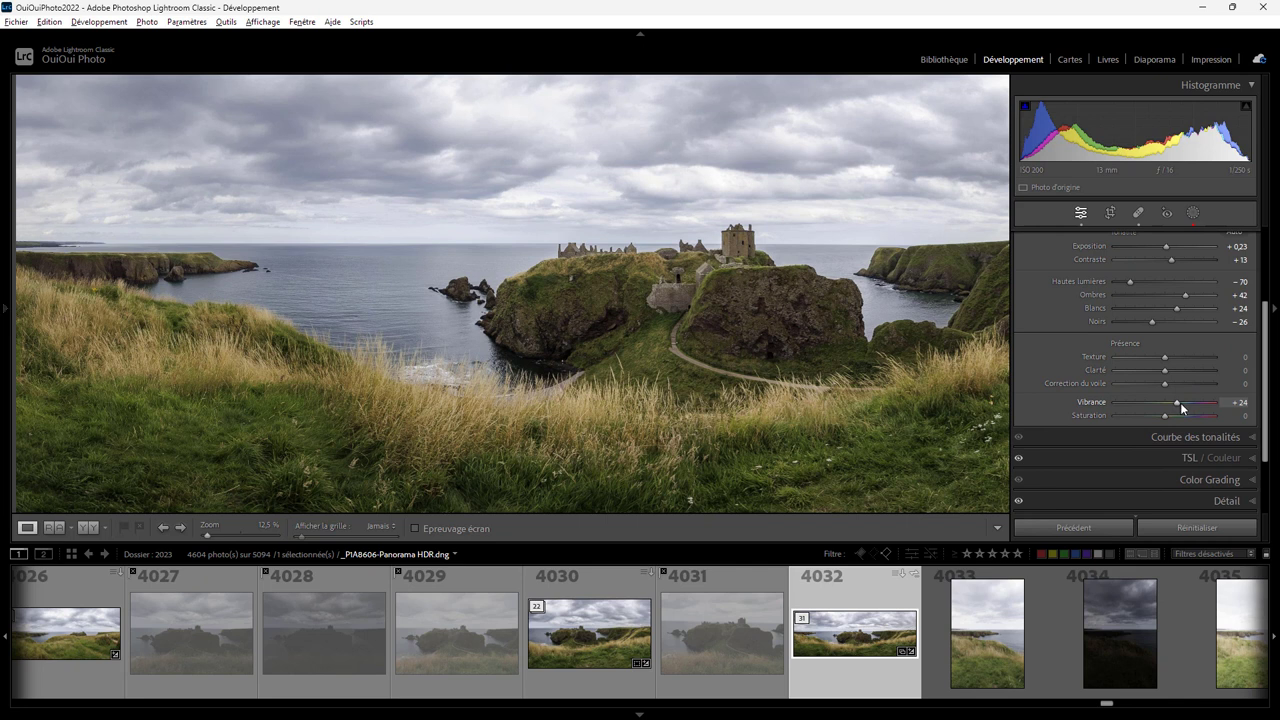
drag(1174, 399, 1174, 402)
In HSL / Color luminance, set Blue to −19 and Yellow to +17
click(1251, 457)
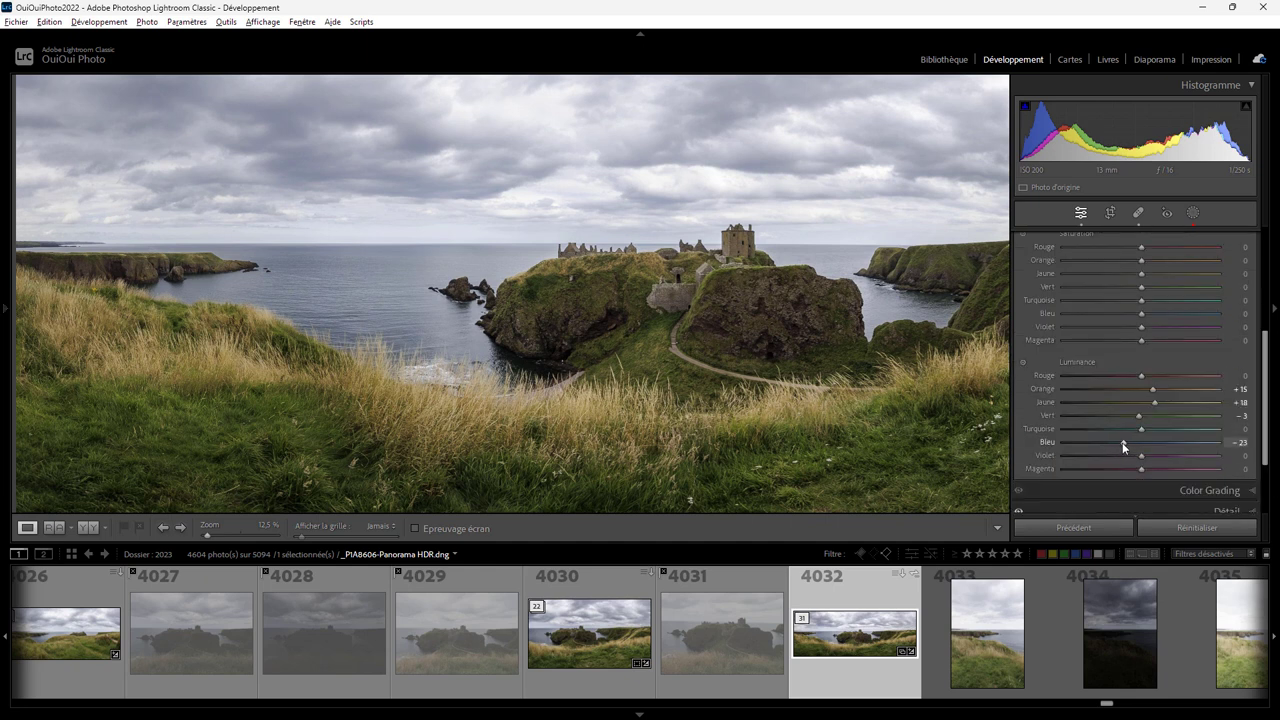
mouse_move(1125, 442)
mouse_down()
mouse_move(1165, 445)
mouse_move(1110, 442)
mouse_move(1145, 444)
mouse_move(1126, 444)
mouse_up()
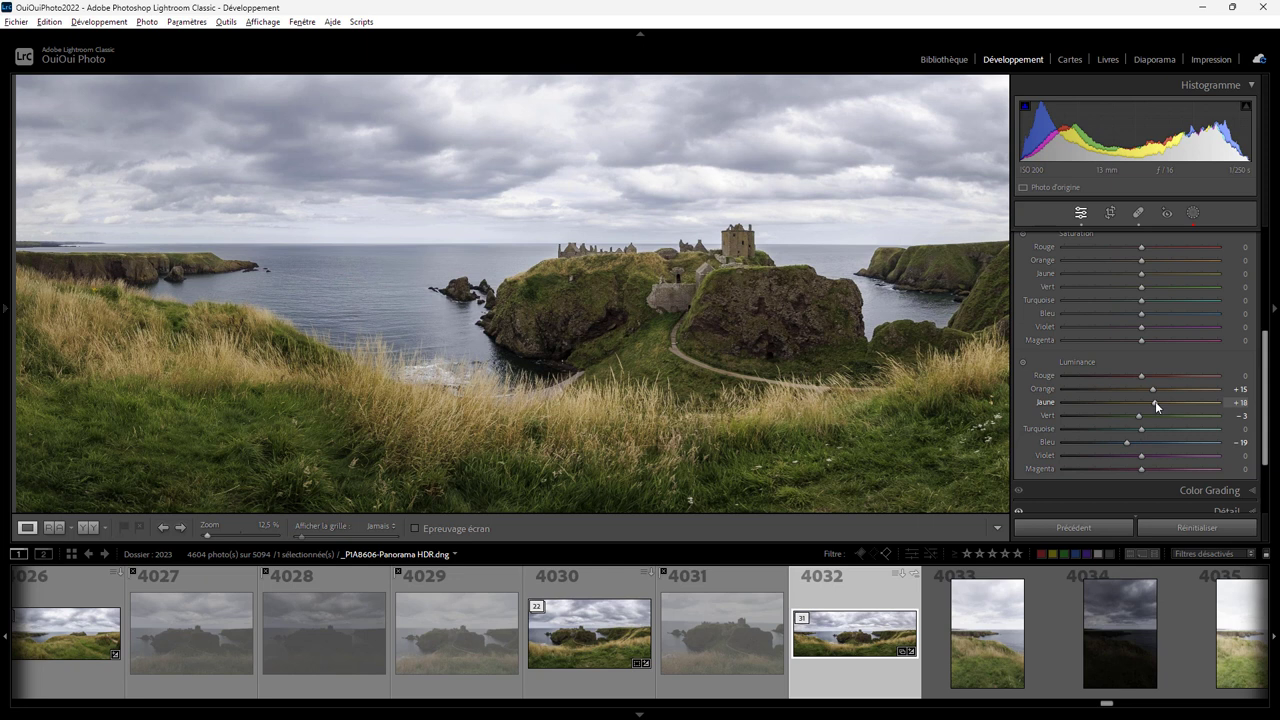
drag(1156, 403, 1114, 402)
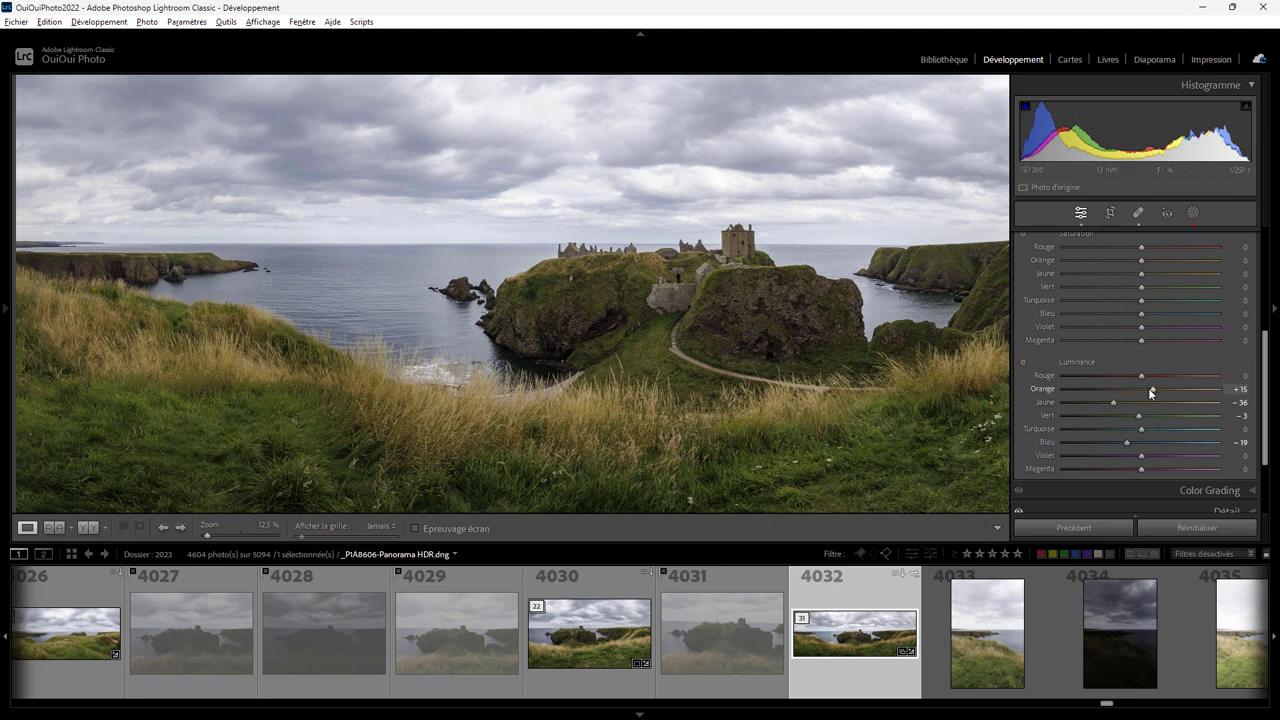
drag(1113, 402, 1153, 405)
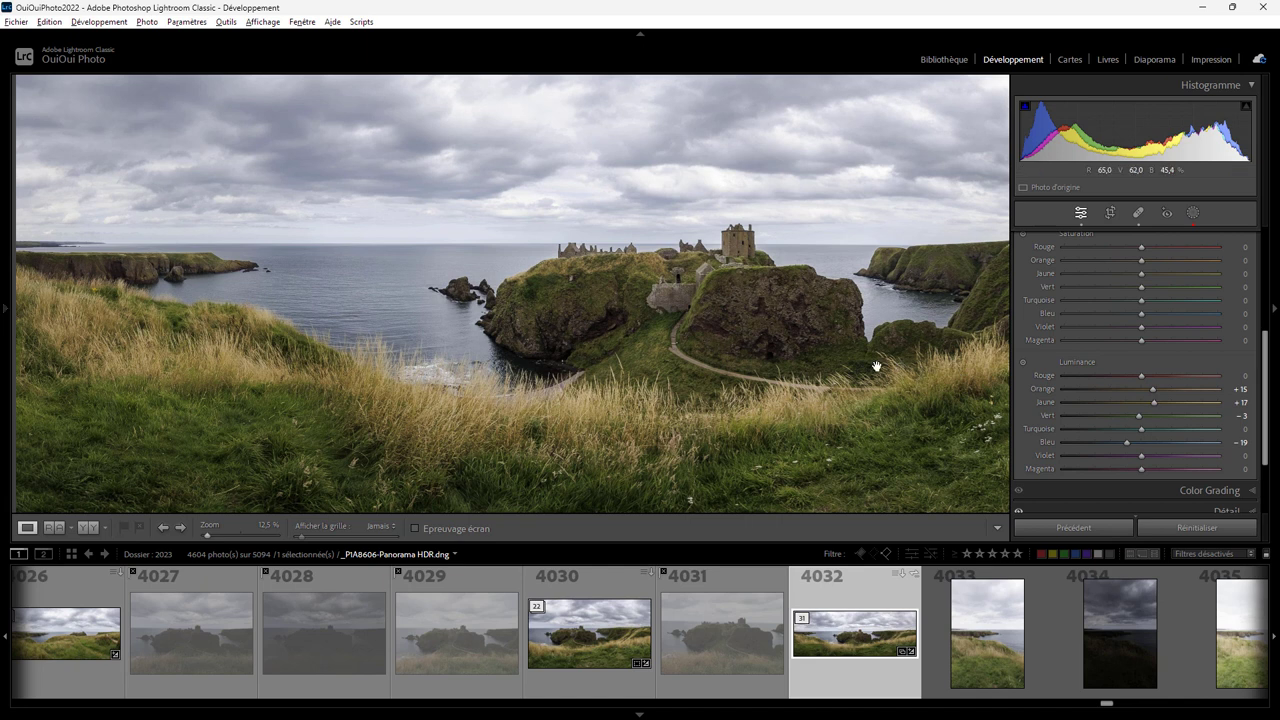
Switch to spot removal and zoom in, panning across the cliffs to the hilltop corrections
click(1139, 213)
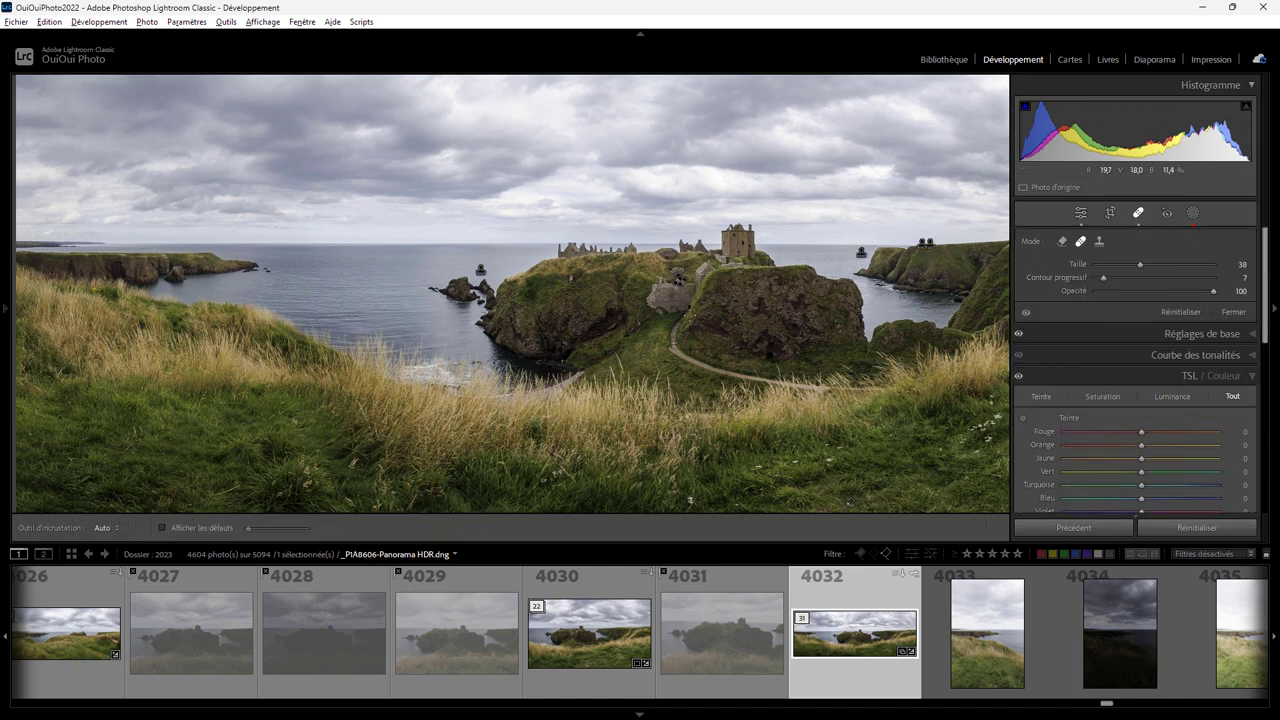
key(z)
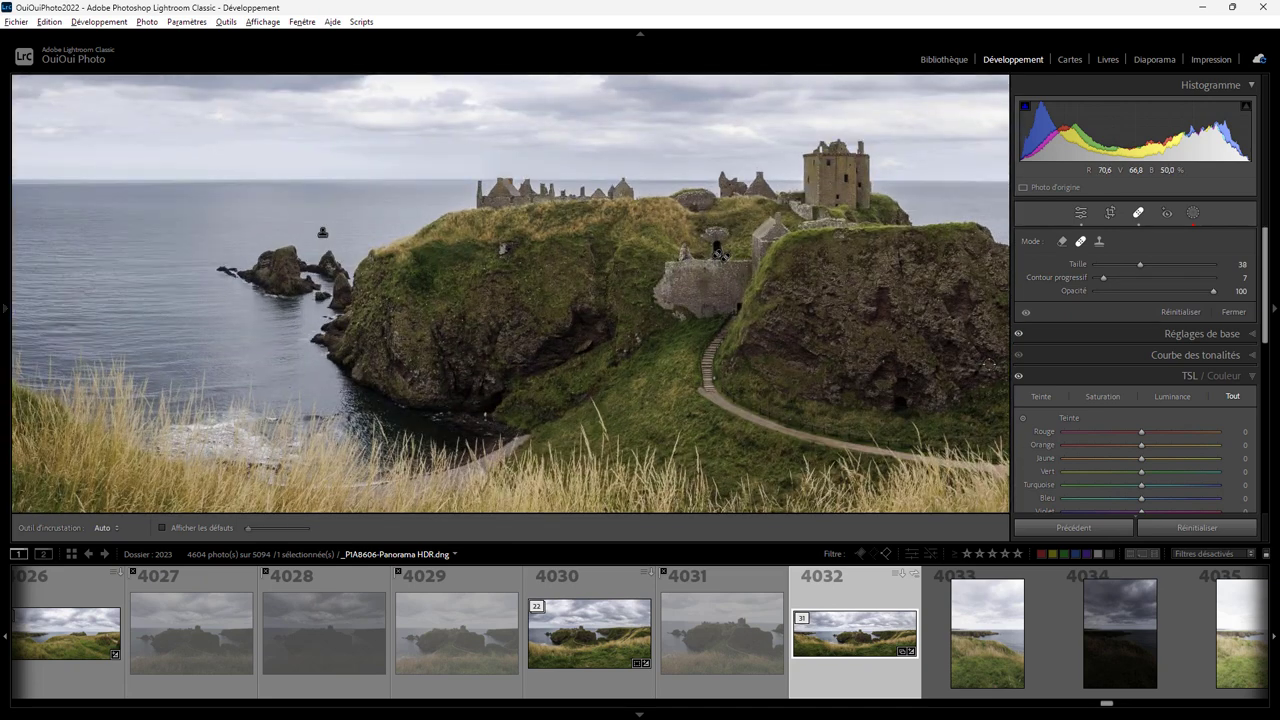
drag(886, 300, 424, 312)
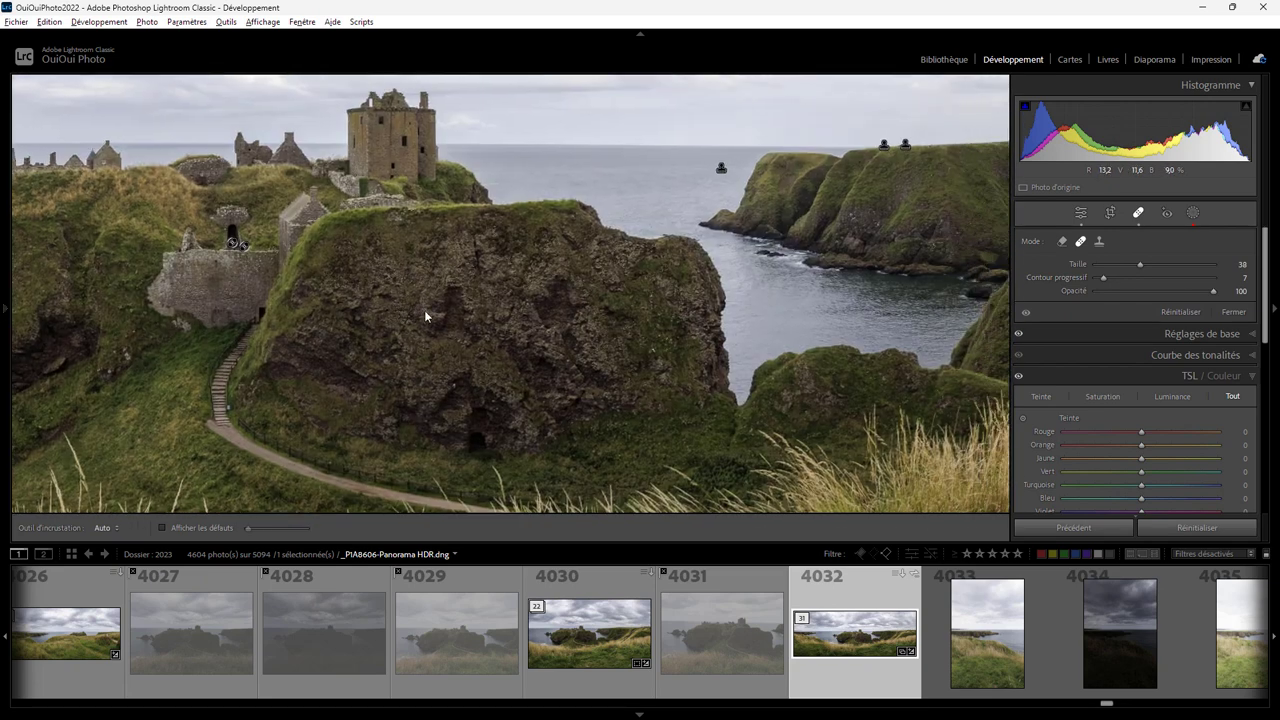
drag(832, 219, 571, 320)
mouse_move(746, 331)
mouse_down()
mouse_move(457, 203)
mouse_move(710, 276)
mouse_up()
drag(808, 243, 646, 398)
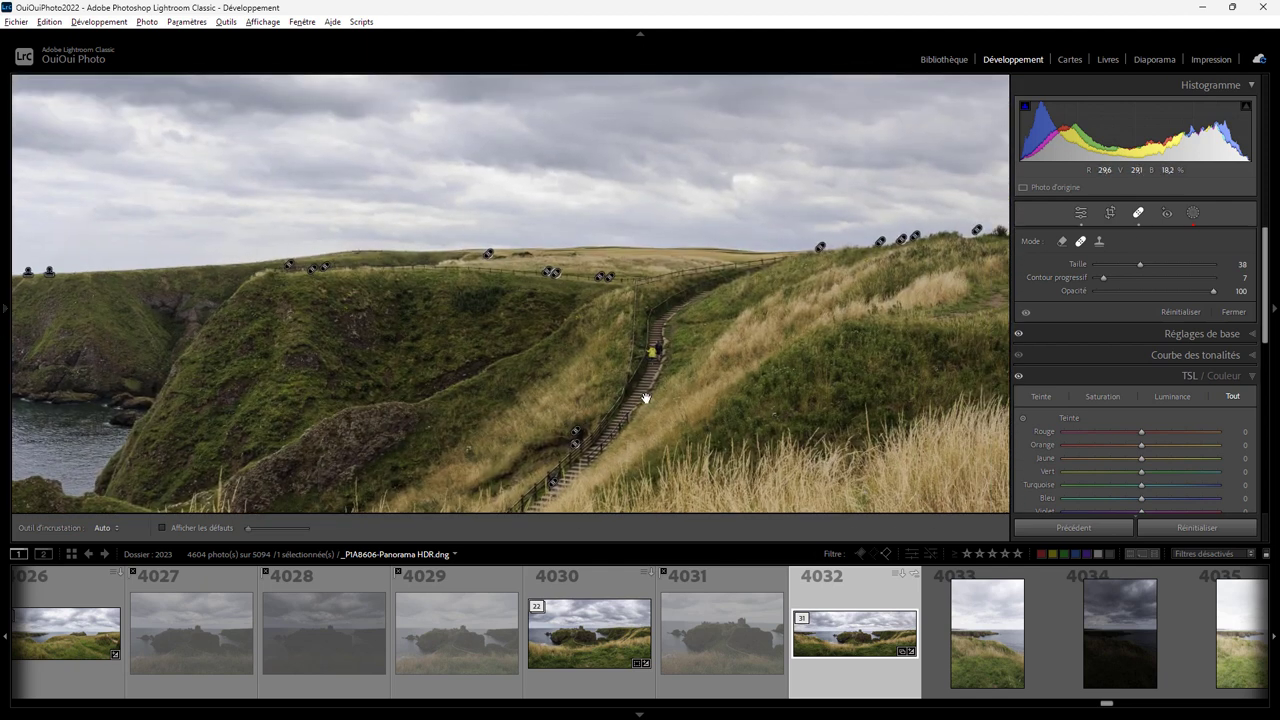
mouse_move(832, 306)
mouse_down()
mouse_move(591, 401)
mouse_move(451, 431)
mouse_up()
drag(861, 389, 441, 344)
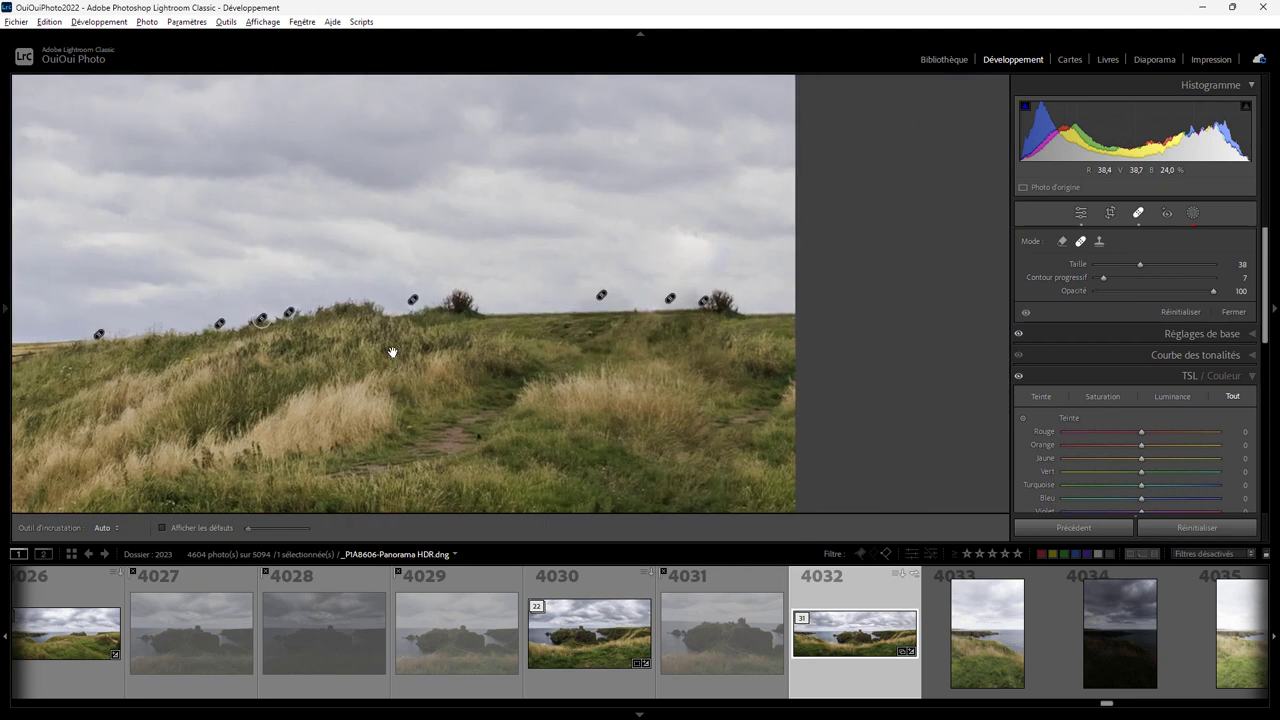
Compare the hilltop spot corrections, including the two-hiker fix, by deleting and restoring them
click(600, 298)
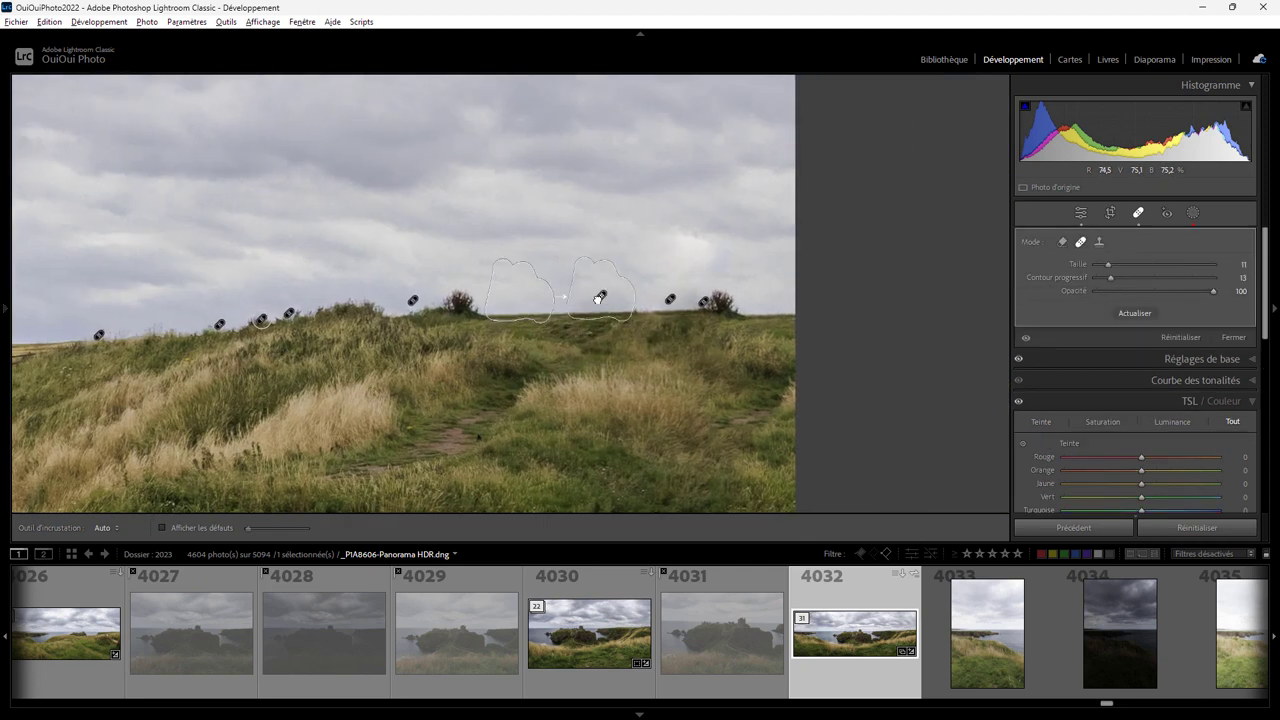
key(Delete)
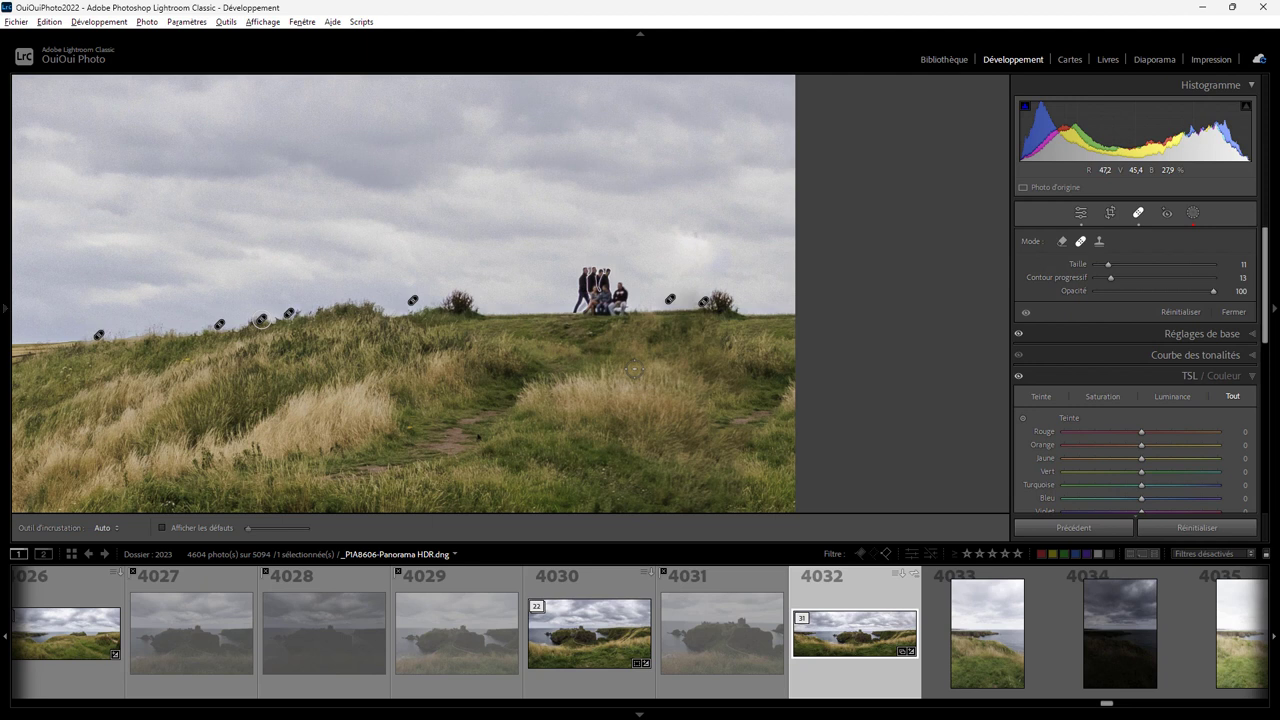
key(ctrl+equal)
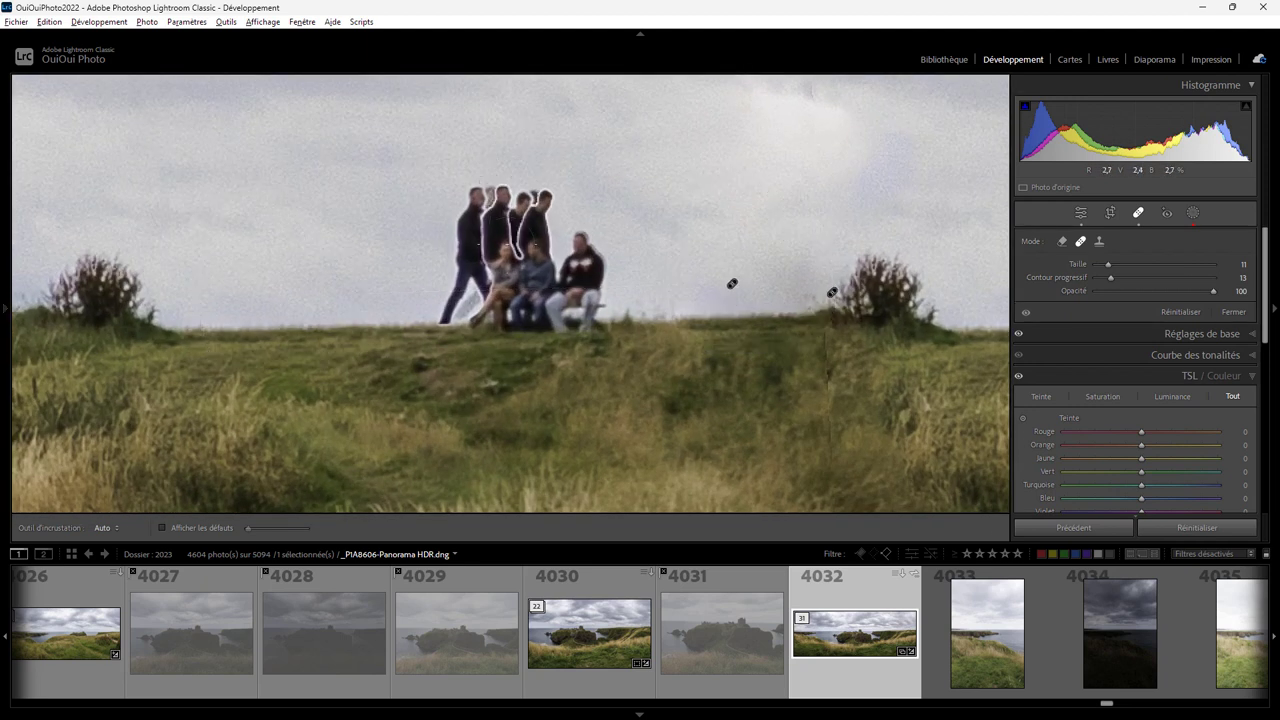
key(ctrl+z)
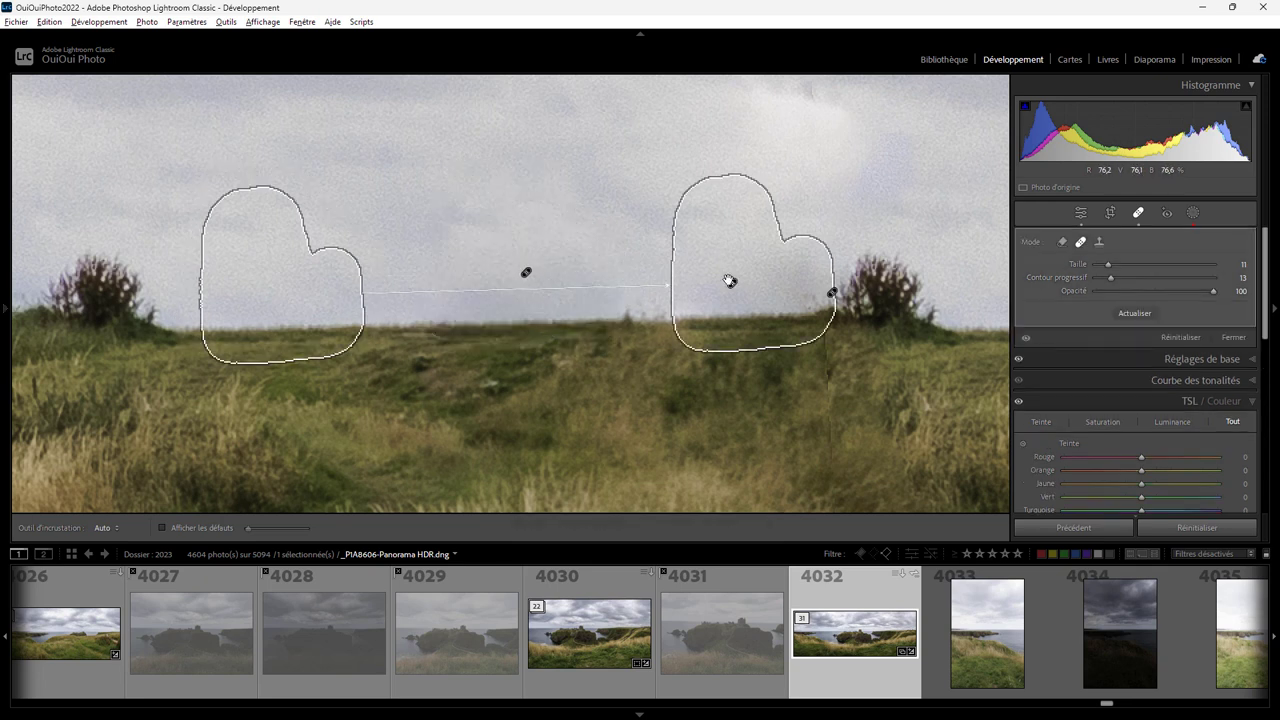
key(Delete)
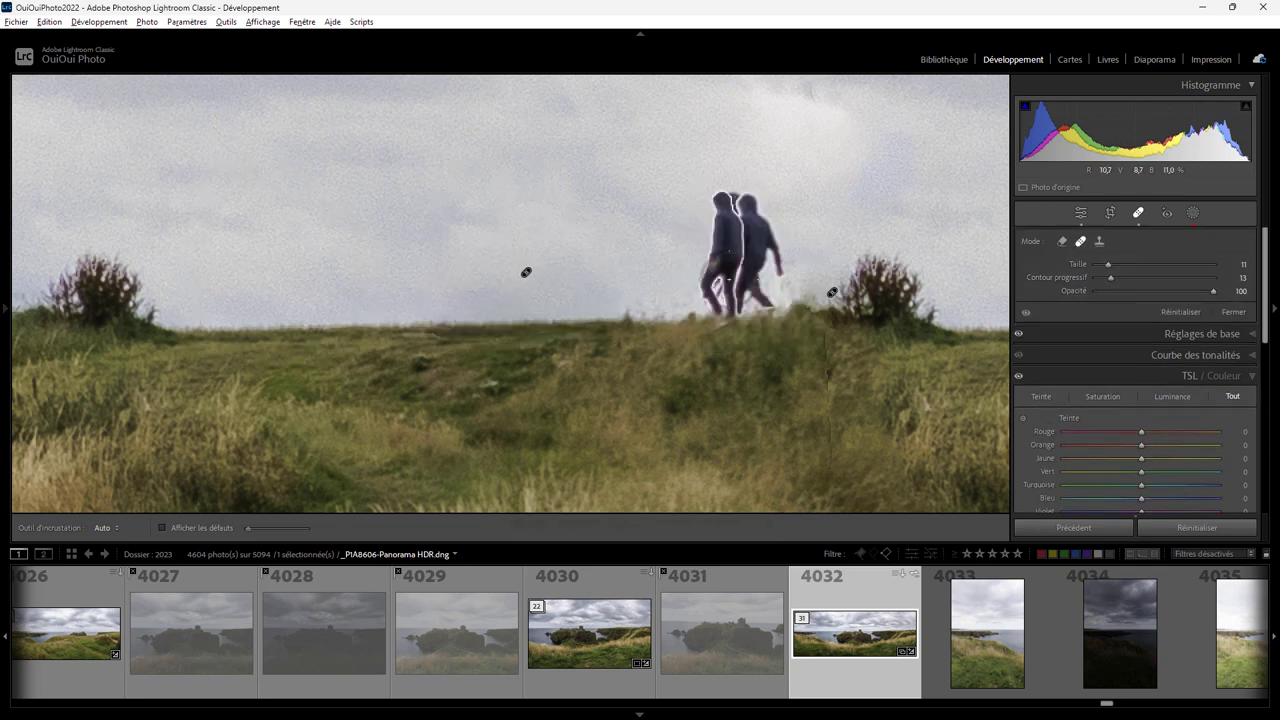
key(ctrl+z)
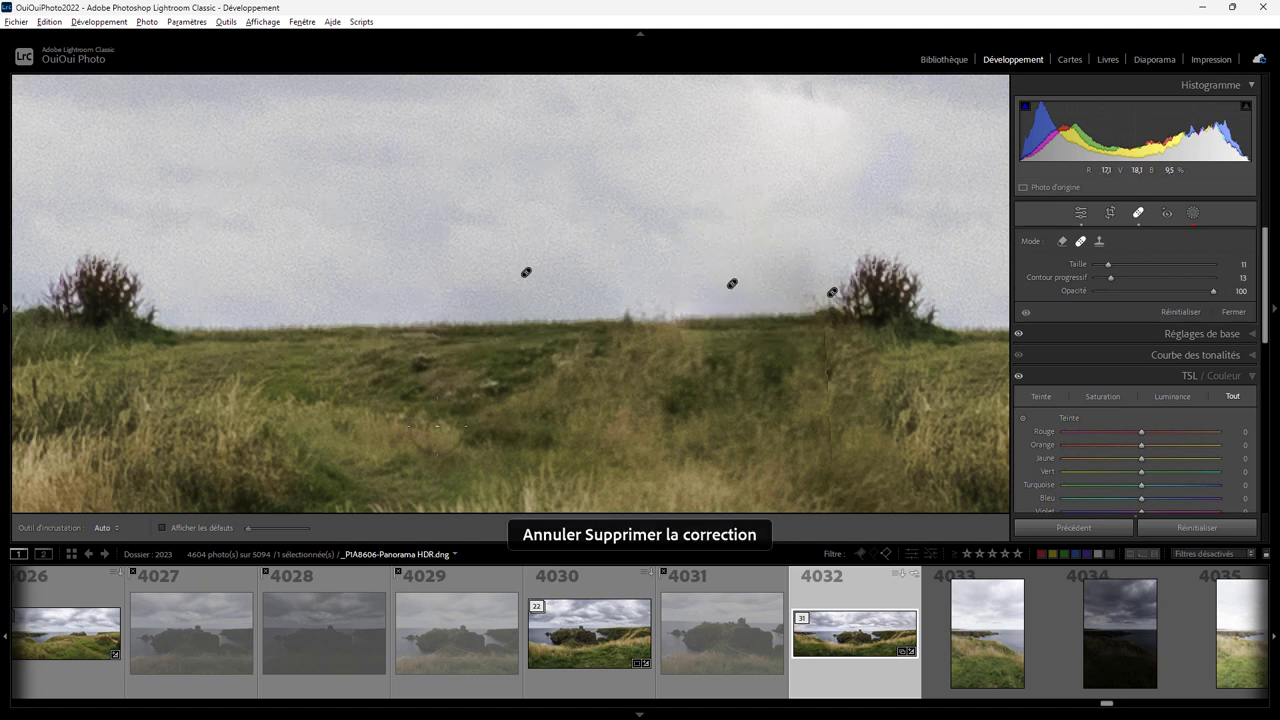
Zoom out, then zoom in on the left hill and staircase
key(z)
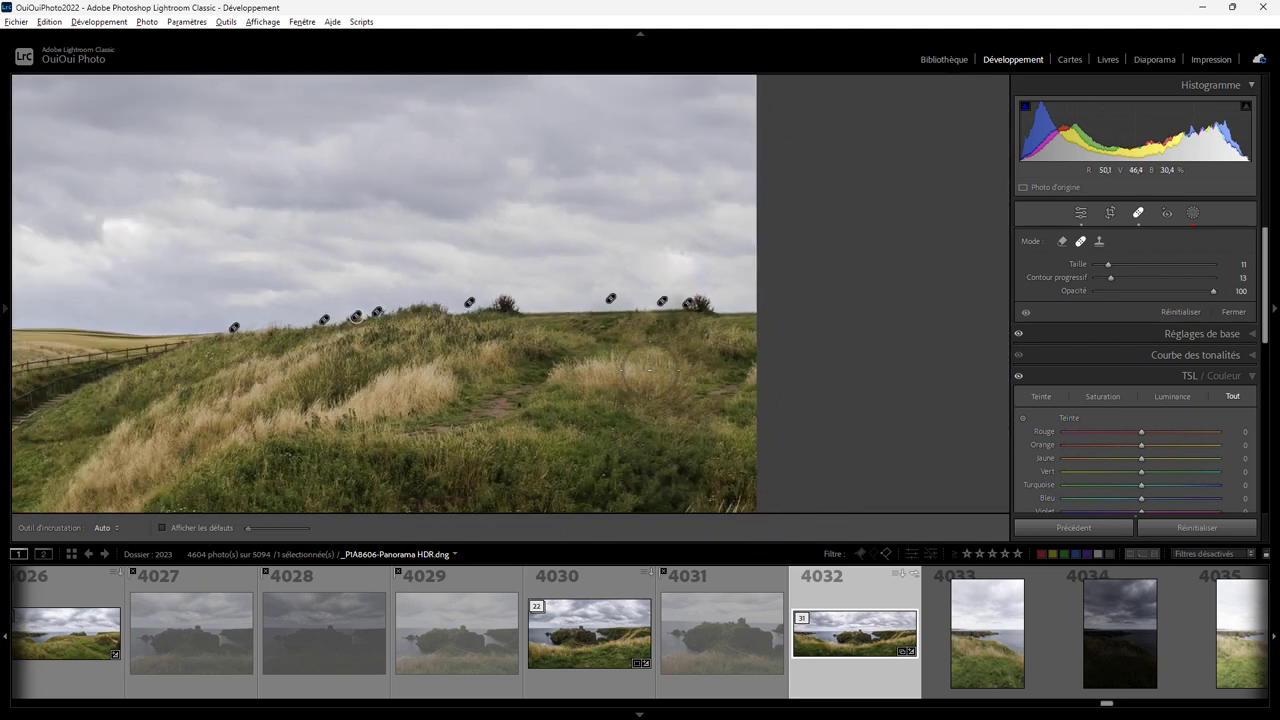
key(z)
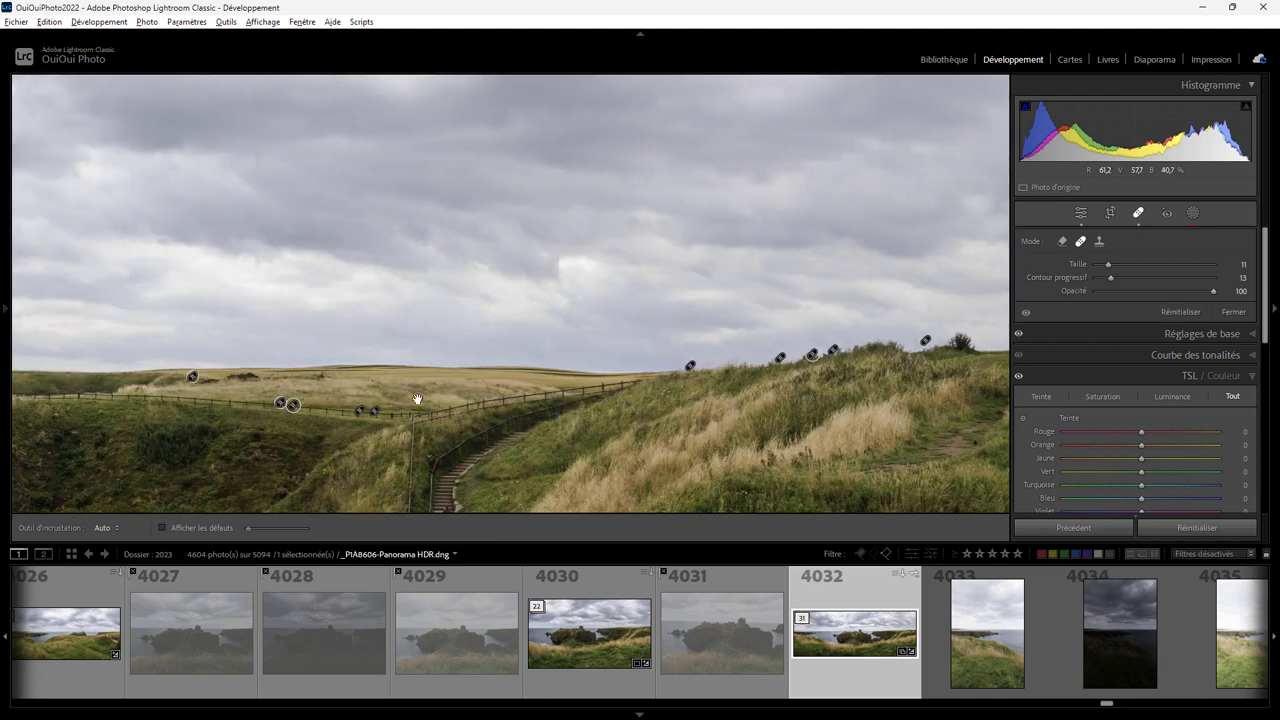
drag(555, 340, 748, 273)
drag(532, 432, 594, 354)
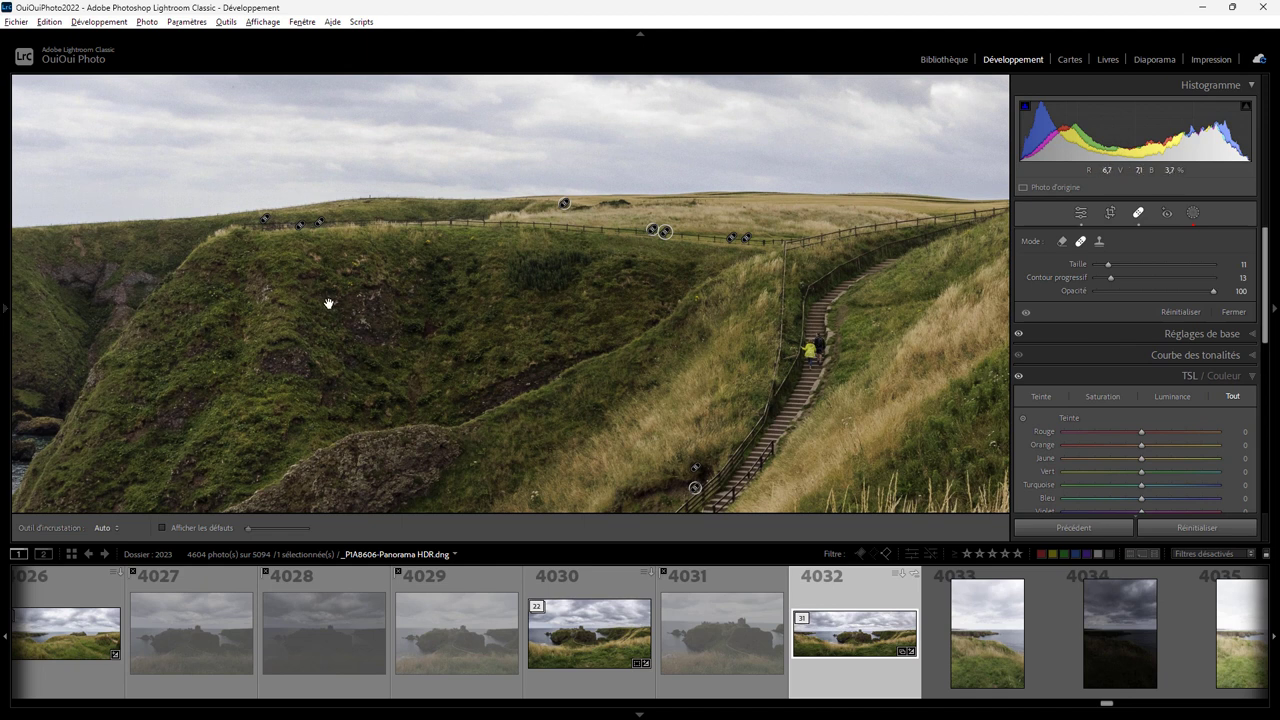
Zoom in on the sea by the left cliffs and select the heal spot over the boat
click(565, 392)
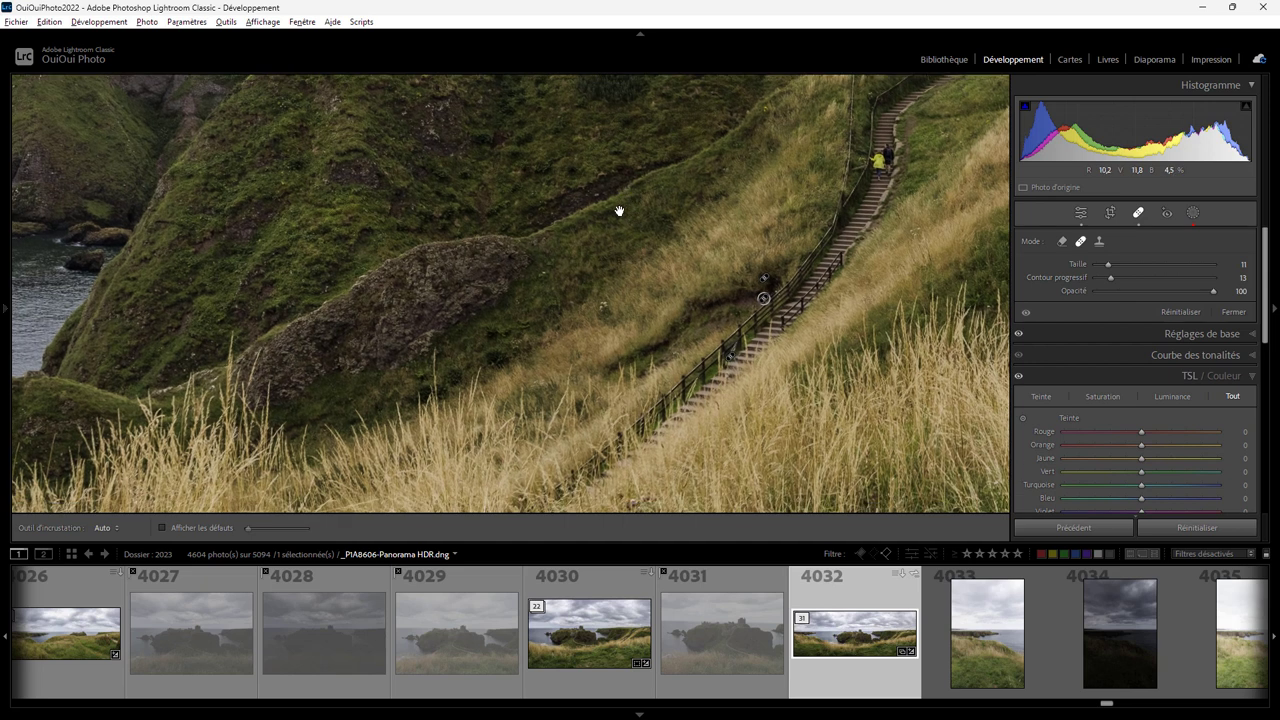
click(697, 489)
drag(543, 277, 637, 377)
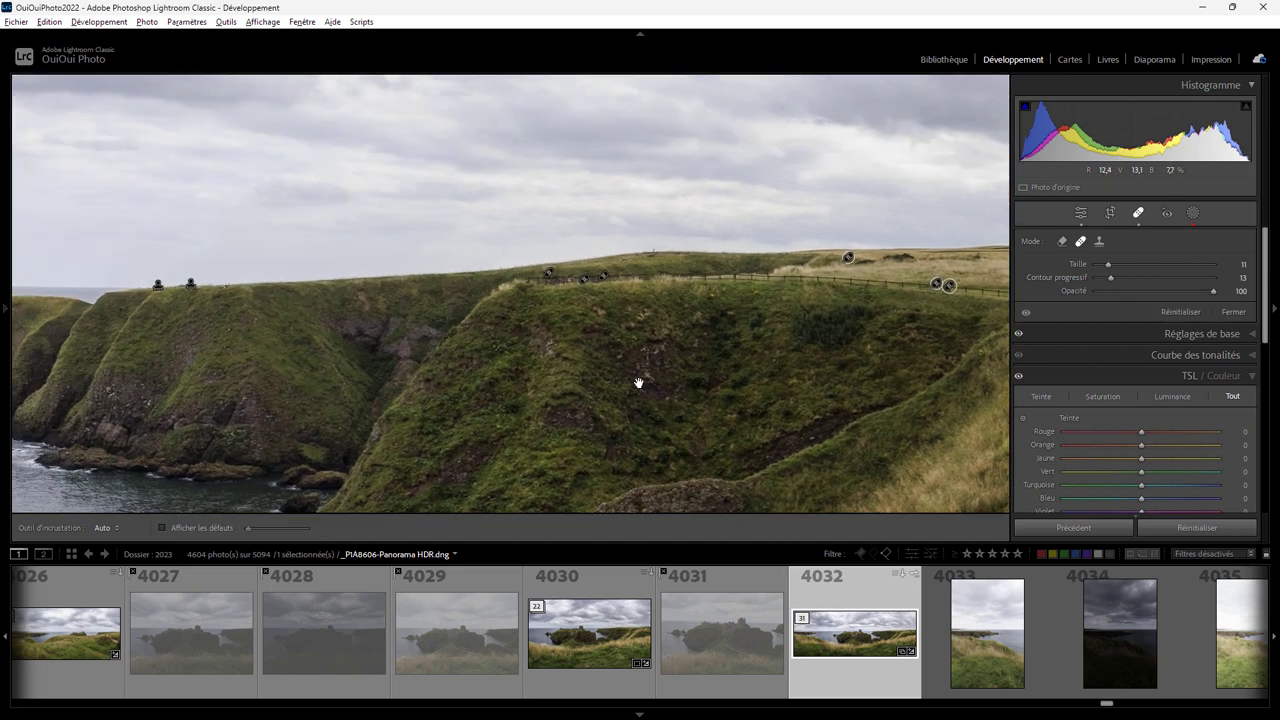
drag(380, 343, 726, 328)
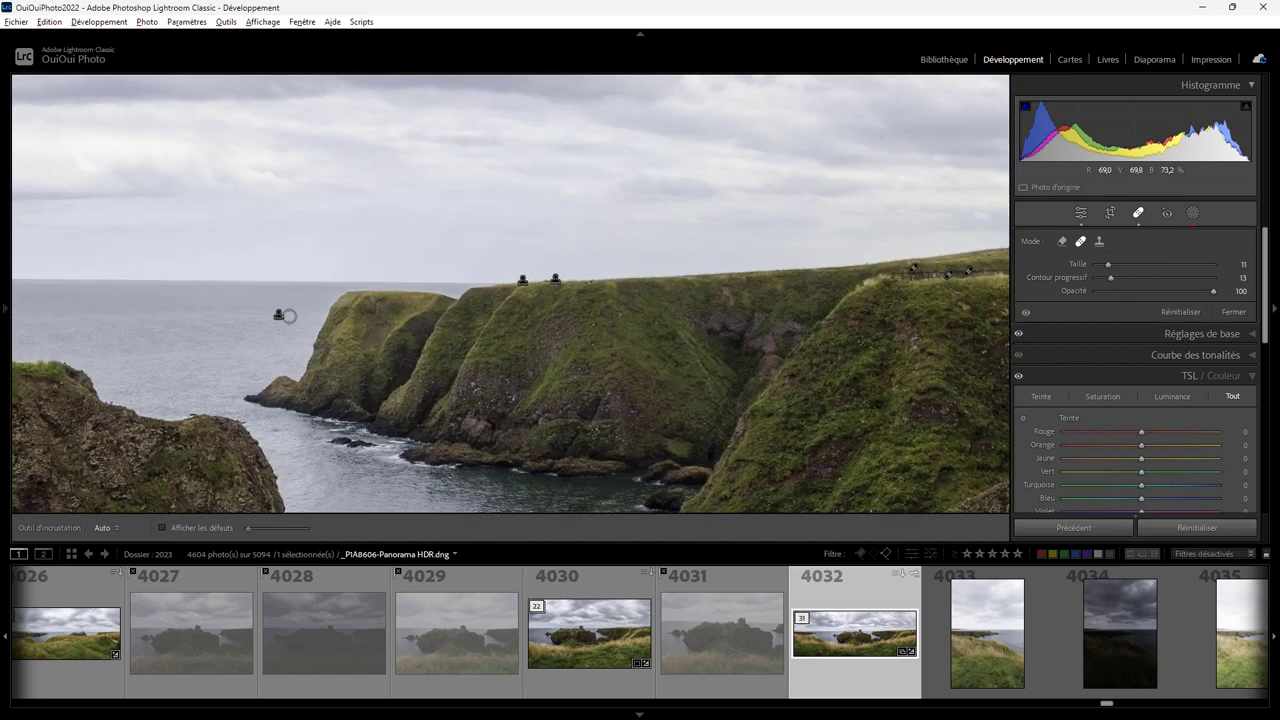
click(279, 315)
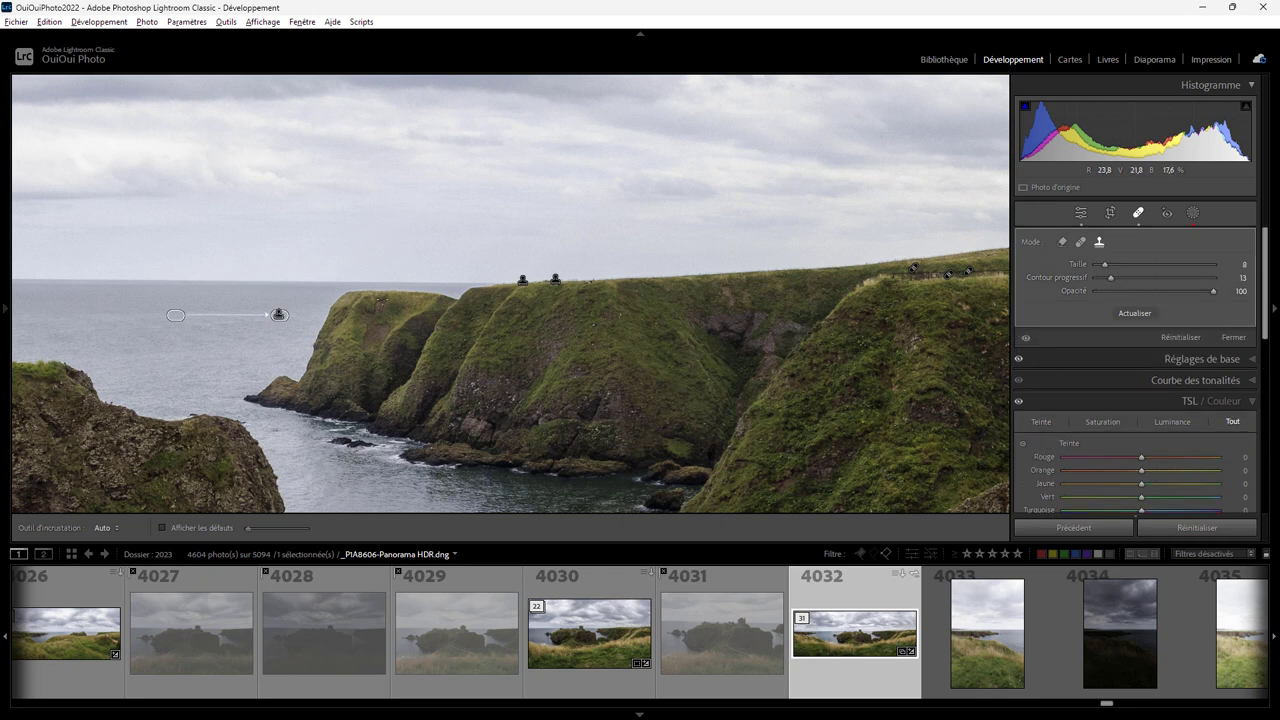
key(ctrl+equal)
drag(294, 360, 935, 383)
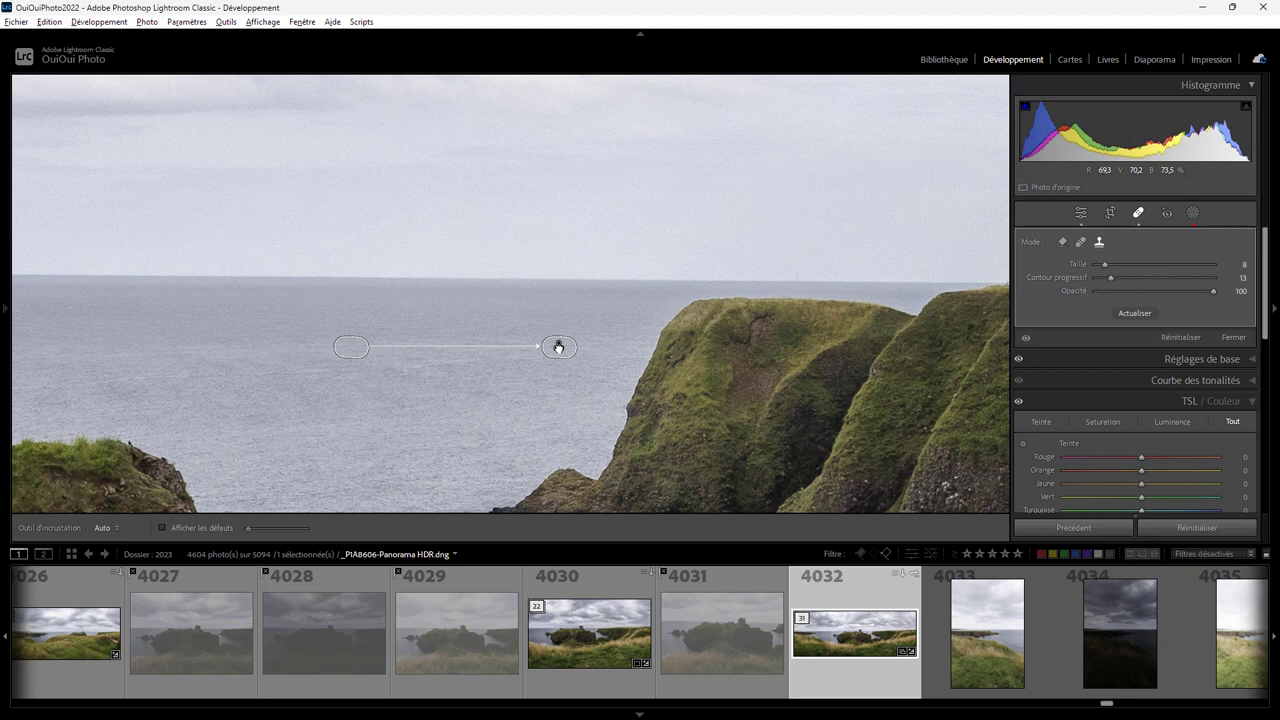
Compare the boat heal spot by undoing and redoing it, then zoom out to the whole panorama
key(Escape)
key(ctrl+z)
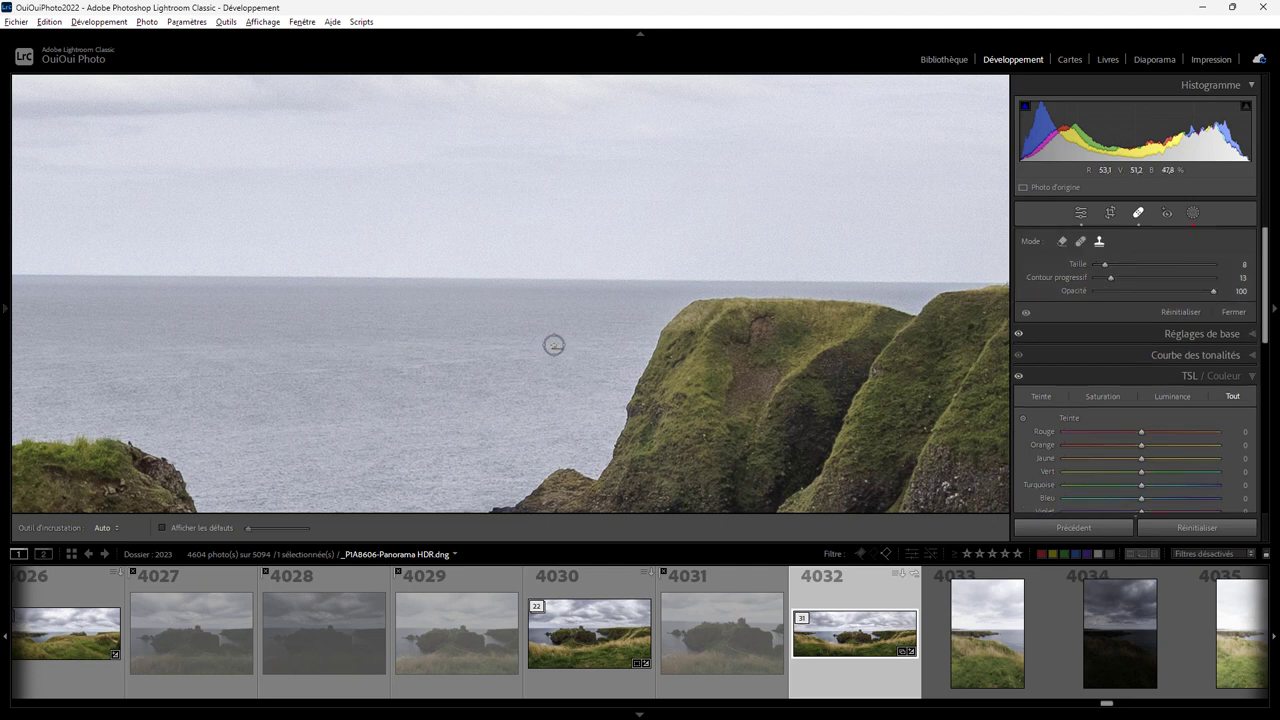
key(ctrl+z)
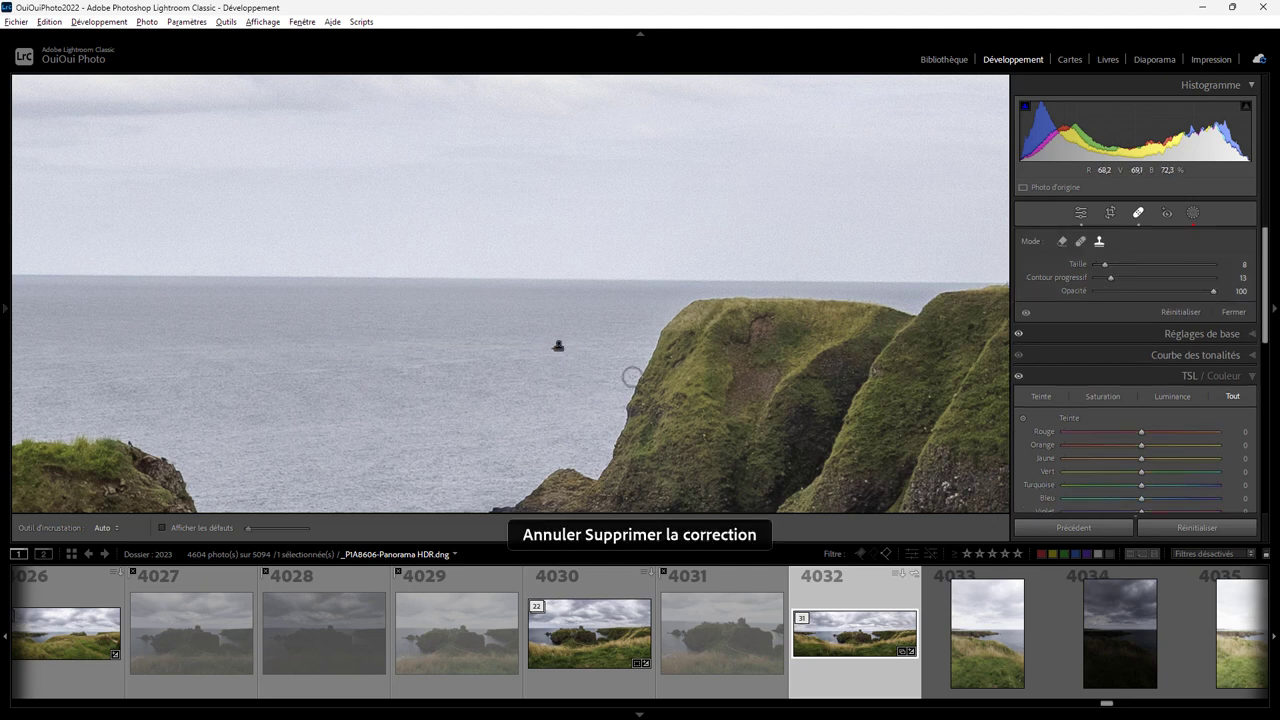
key(z)
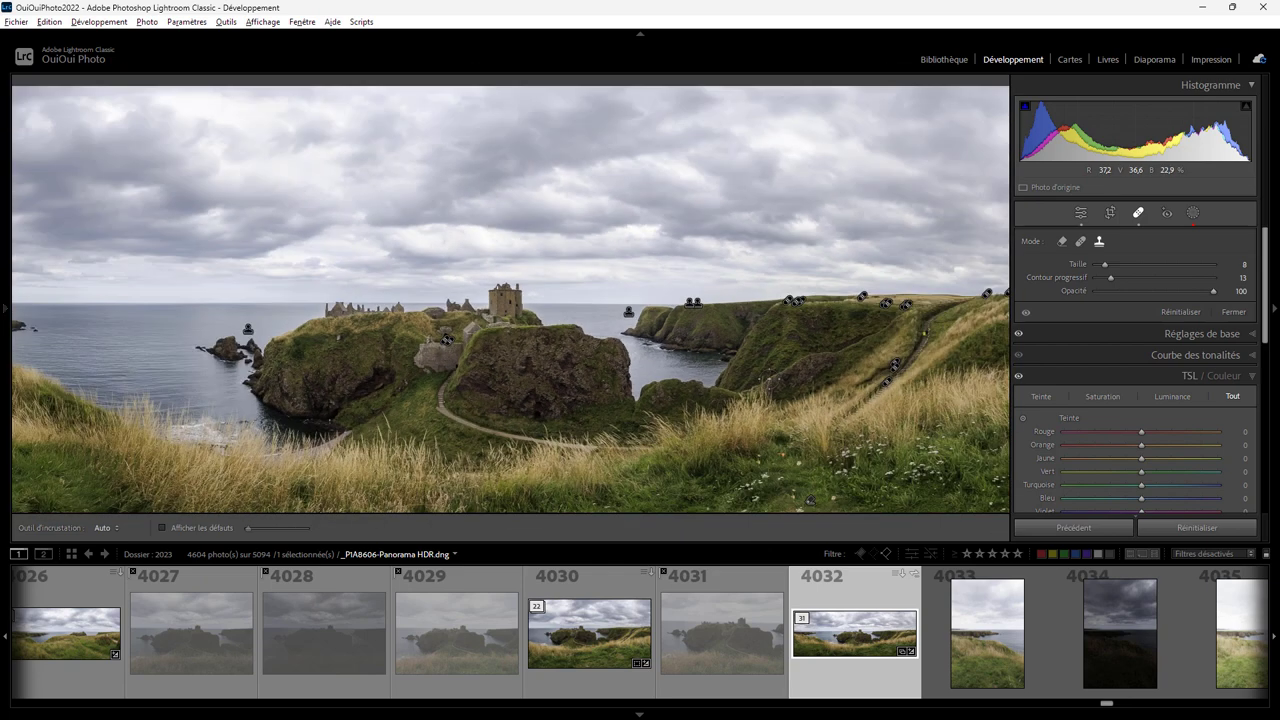
Compare the foreground-grass removal spot by deleting it, then restore it with undo
key(z)
drag(508, 354, 571, 343)
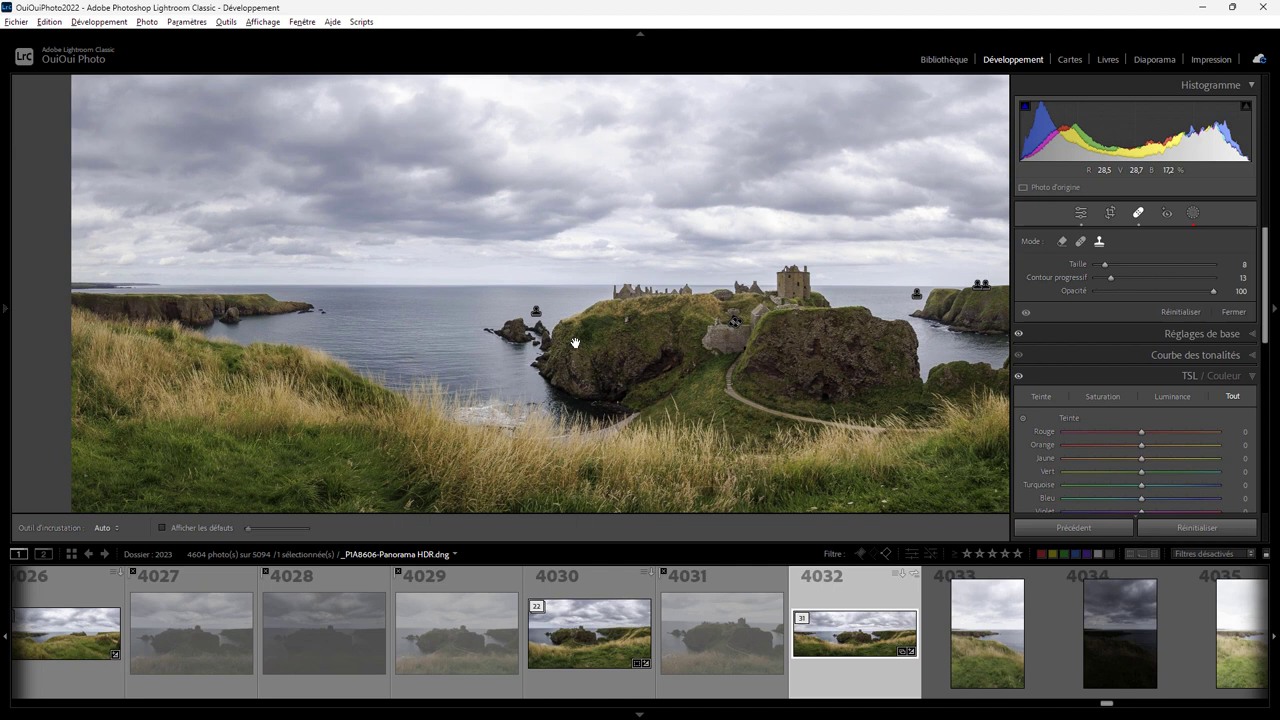
mouse_move(304, 340)
mouse_down()
mouse_move(481, 327)
mouse_move(229, 134)
mouse_up()
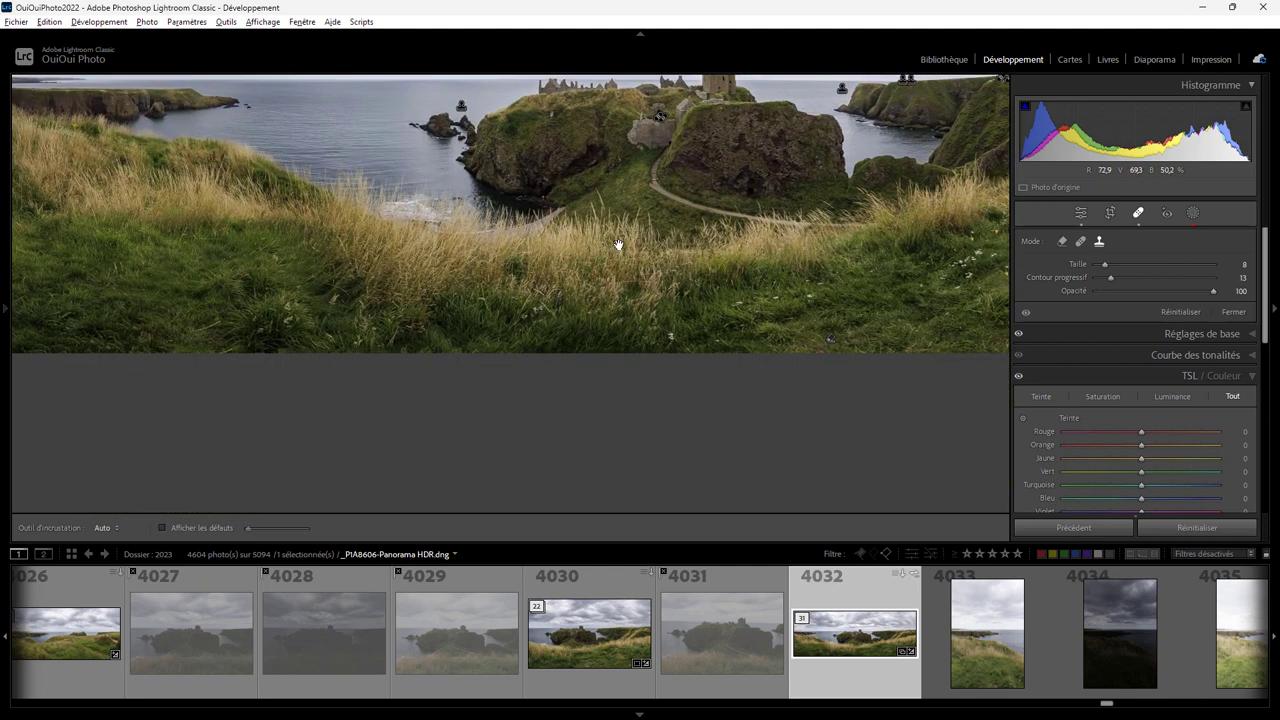
drag(618, 244, 428, 323)
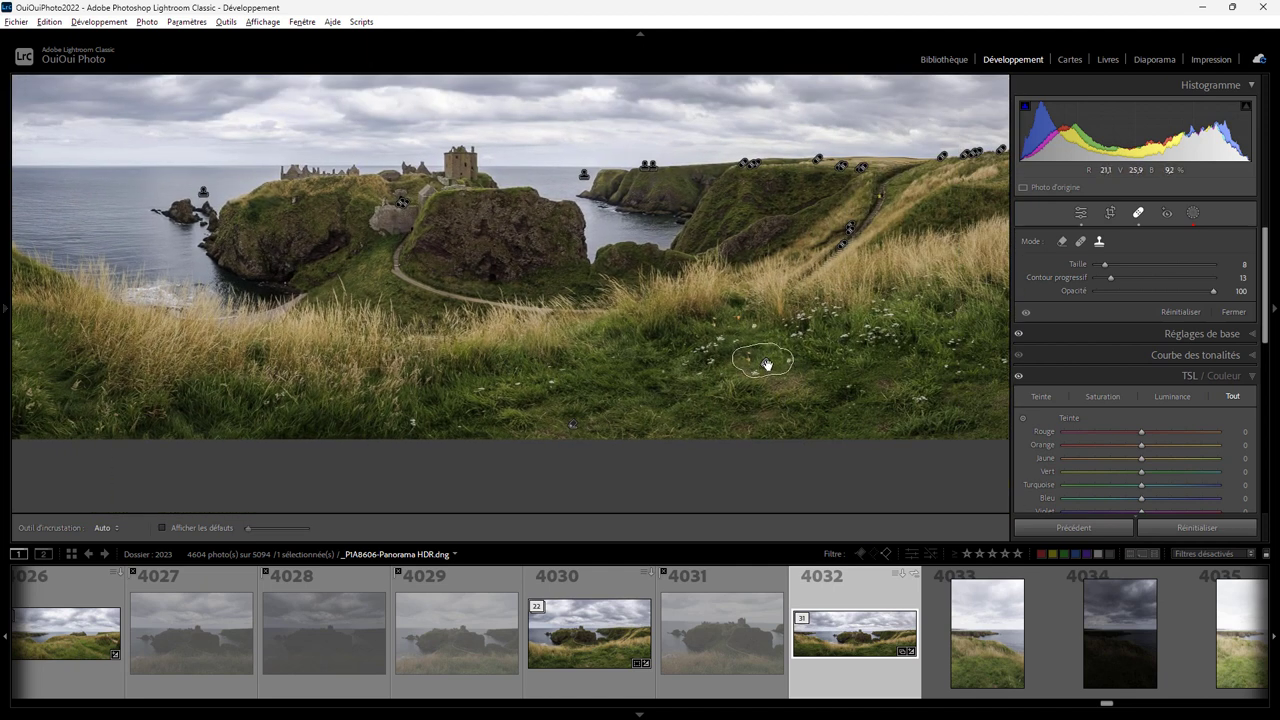
click(766, 364)
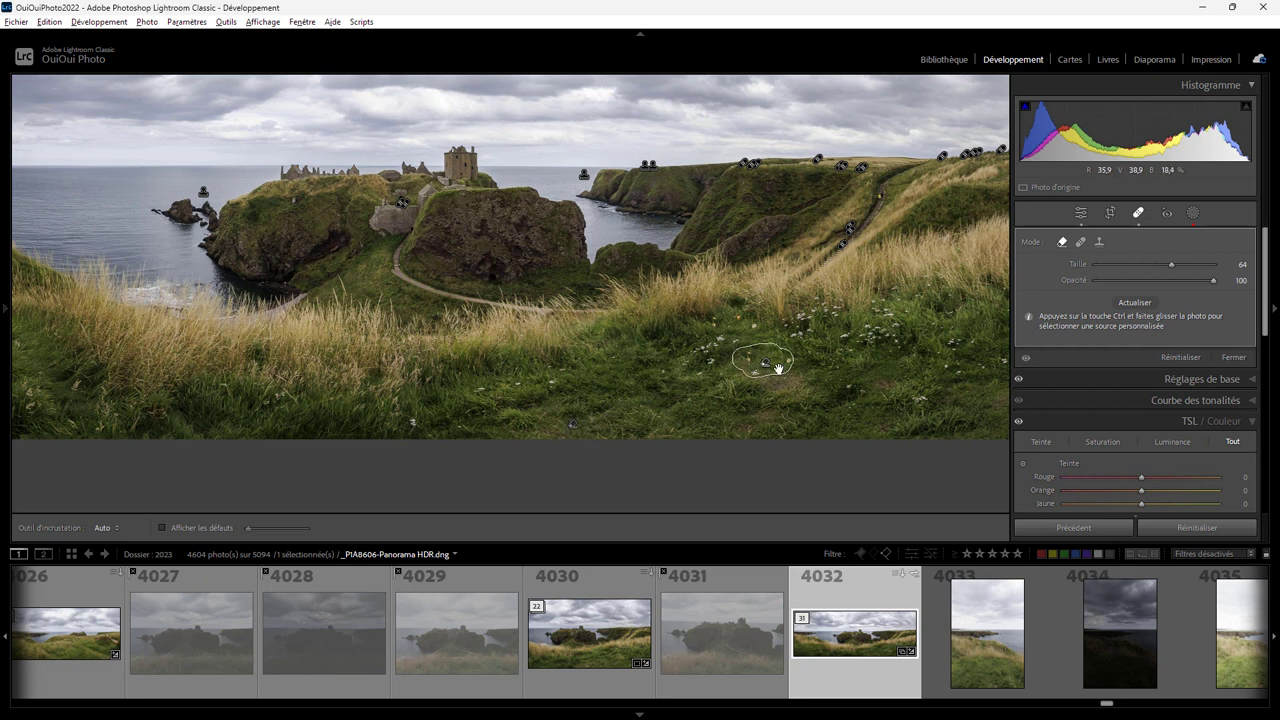
key(Delete)
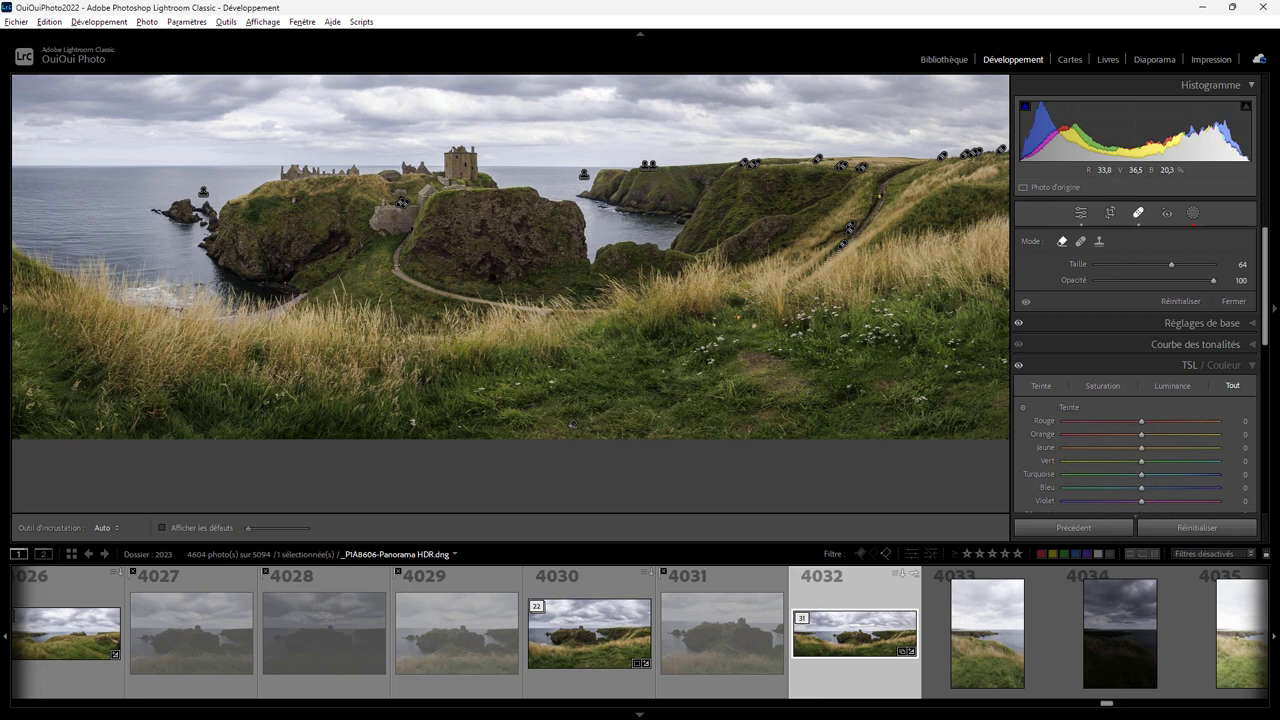
key(ctrl+z)
click(762, 364)
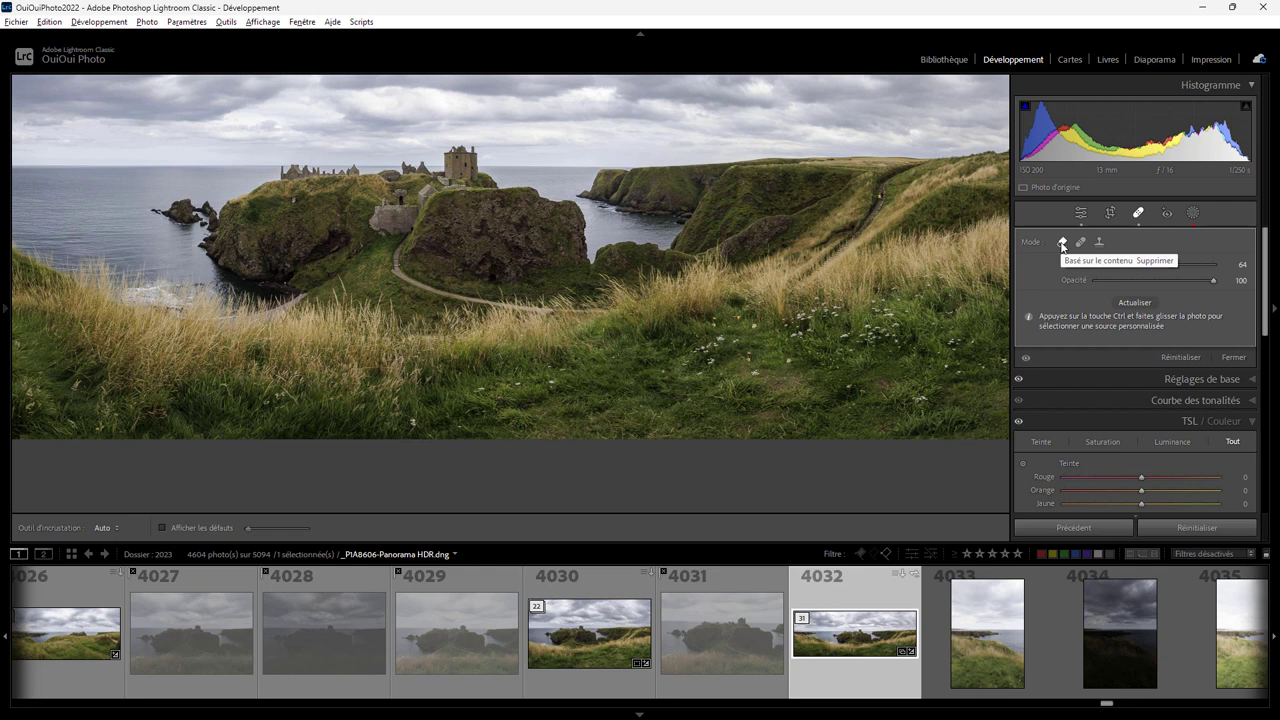
Fit the whole panorama in the loupe view
click(1062, 246)
mouse_move(765, 362)
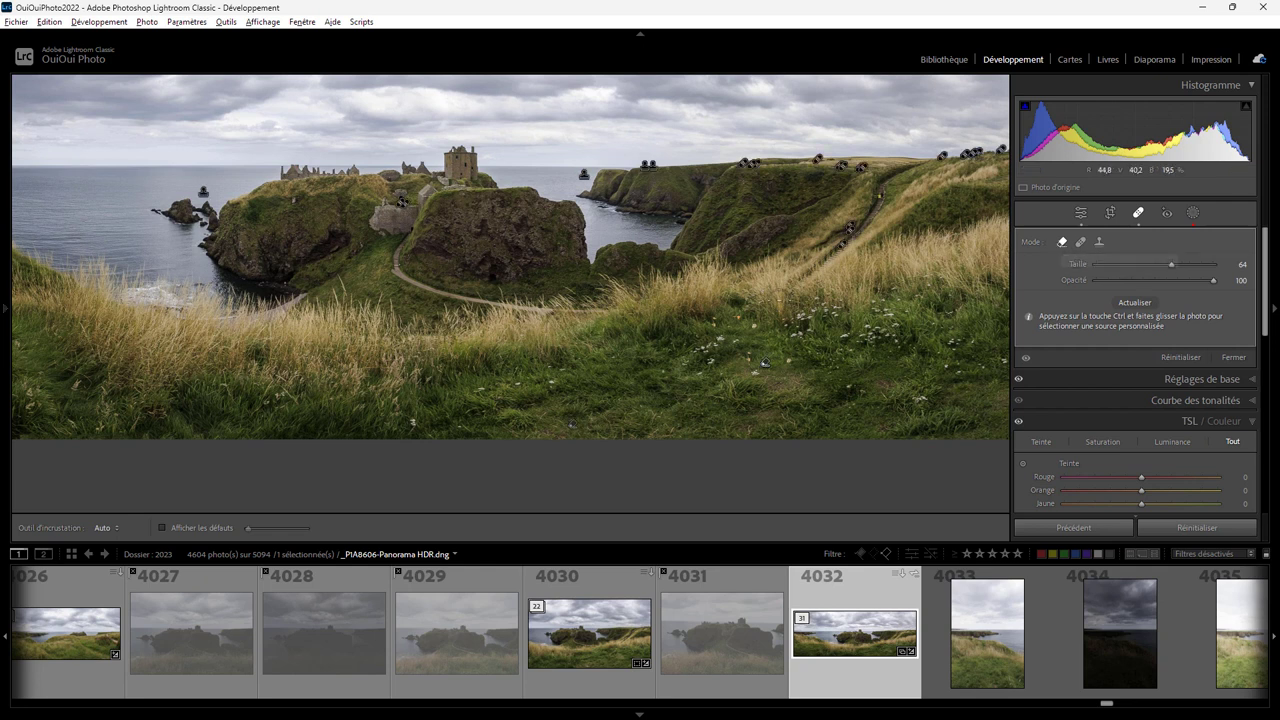
key(z)
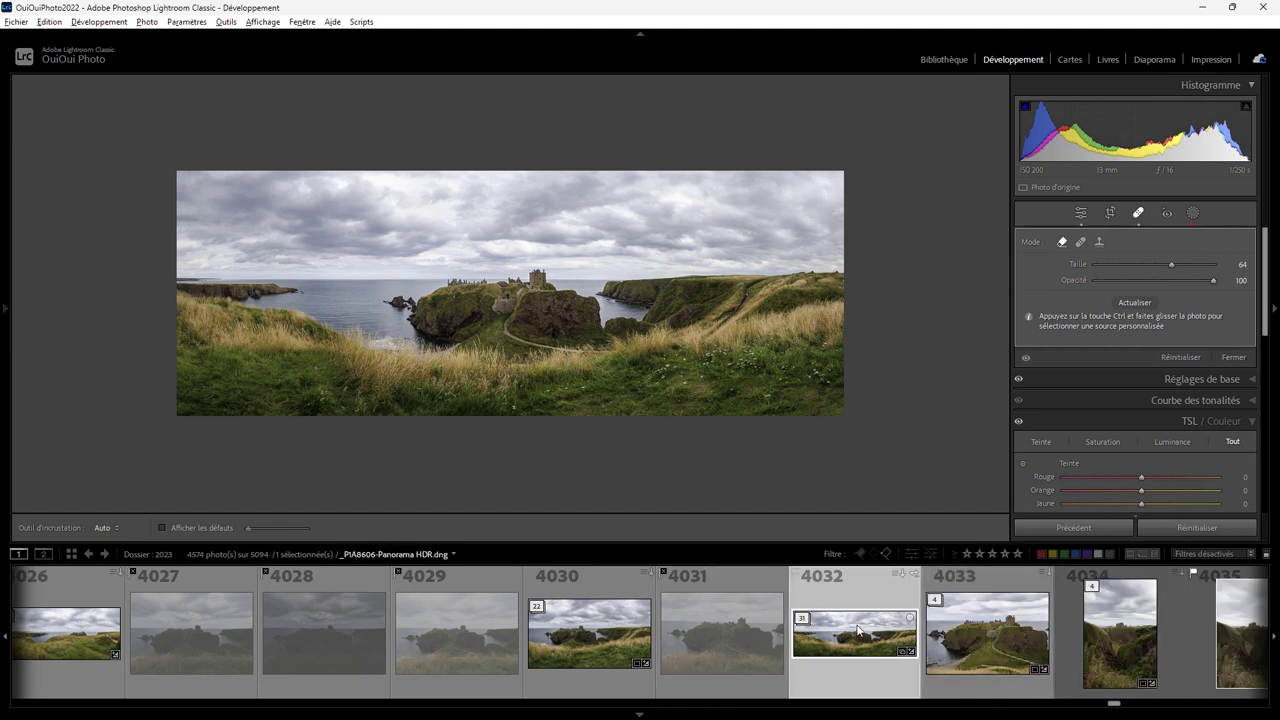
Expand panorama 4032's stack, view source shot 4033, then return to 4032
click(813, 622)
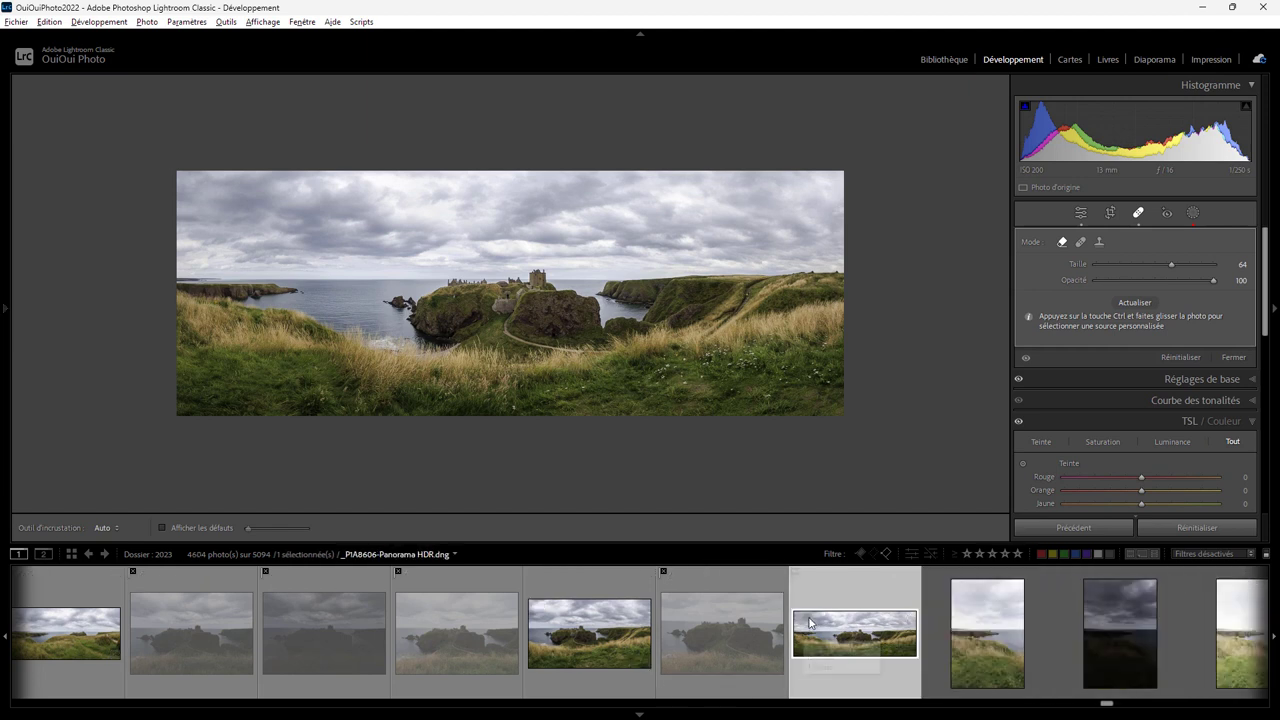
click(968, 643)
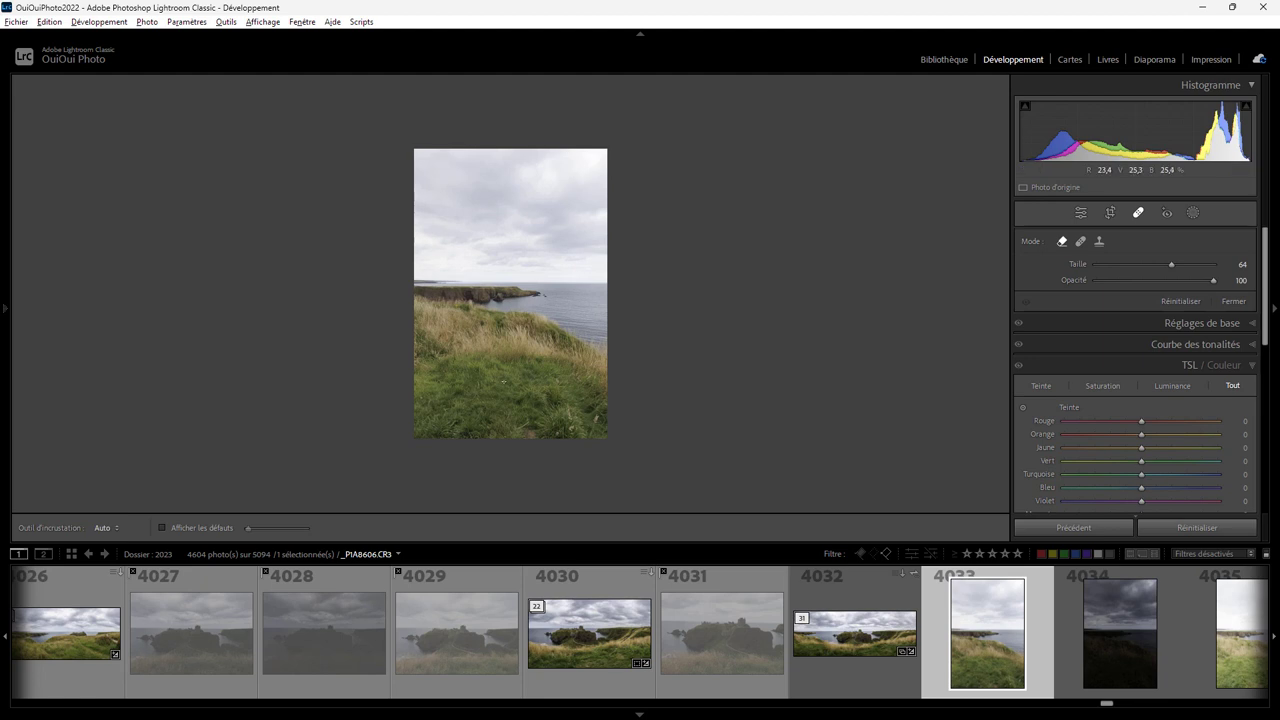
click(866, 643)
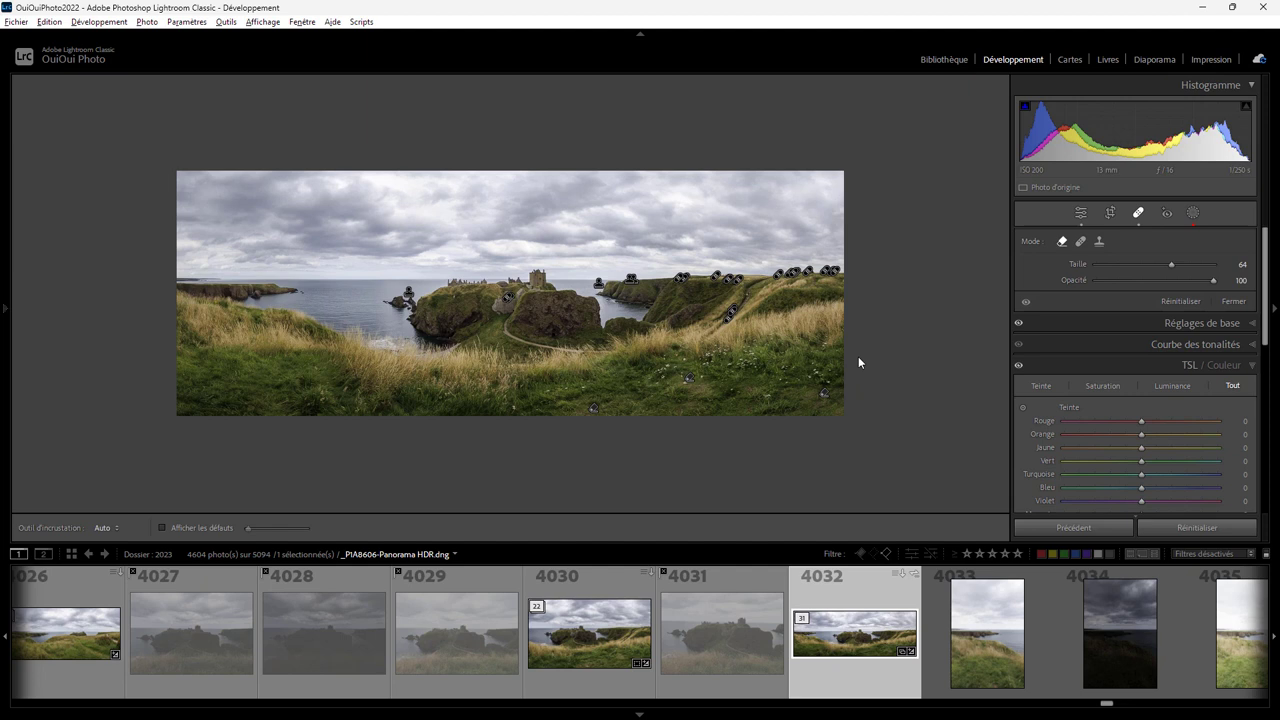
In the basic panel, raise Shadows (Ombres) from +42 to +66
click(1253, 330)
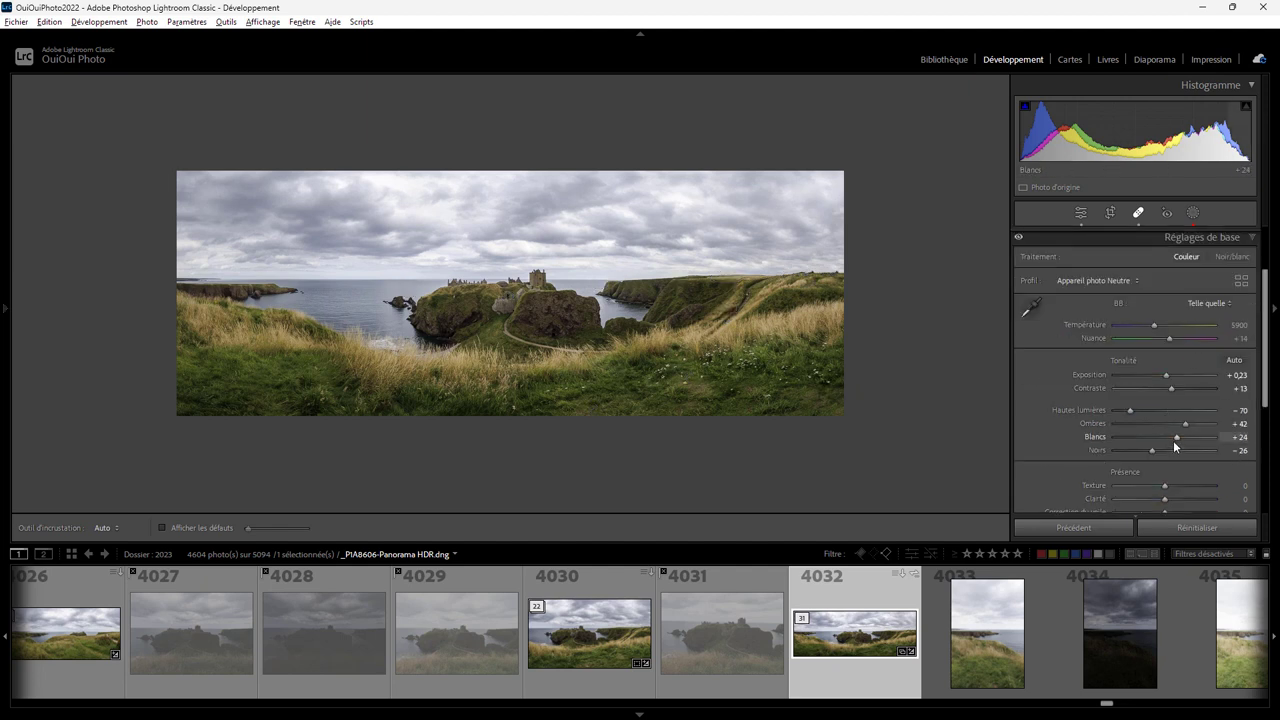
drag(1186, 425, 1199, 426)
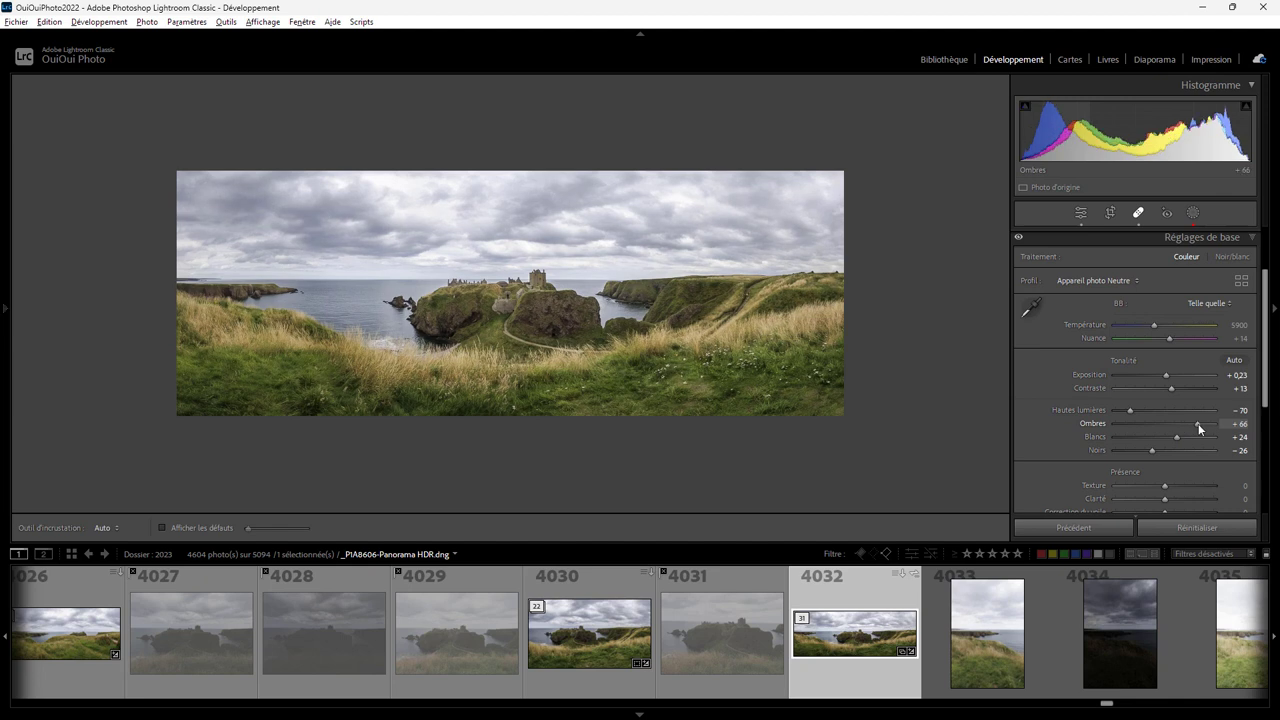